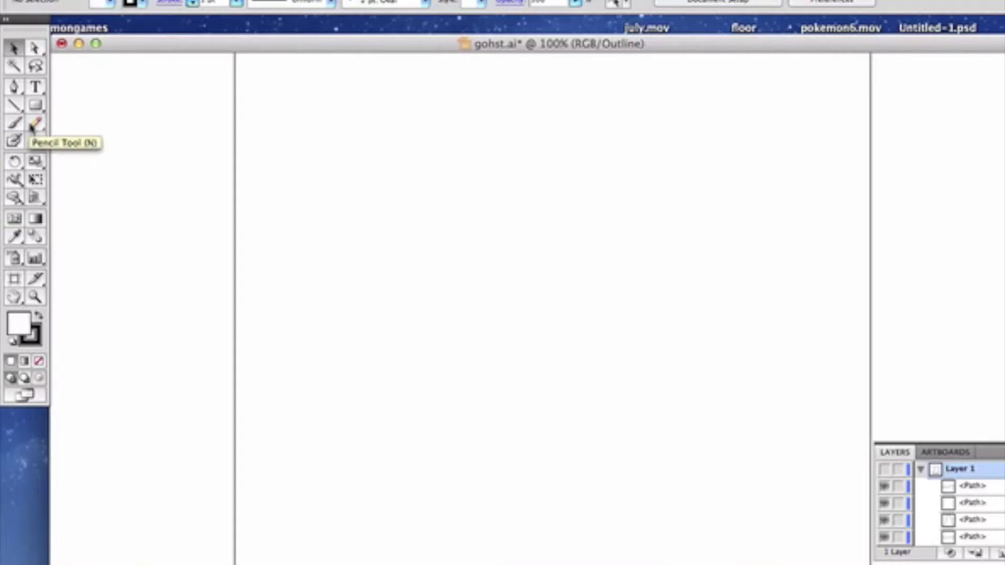
left_click(884, 470)
key("super+y")
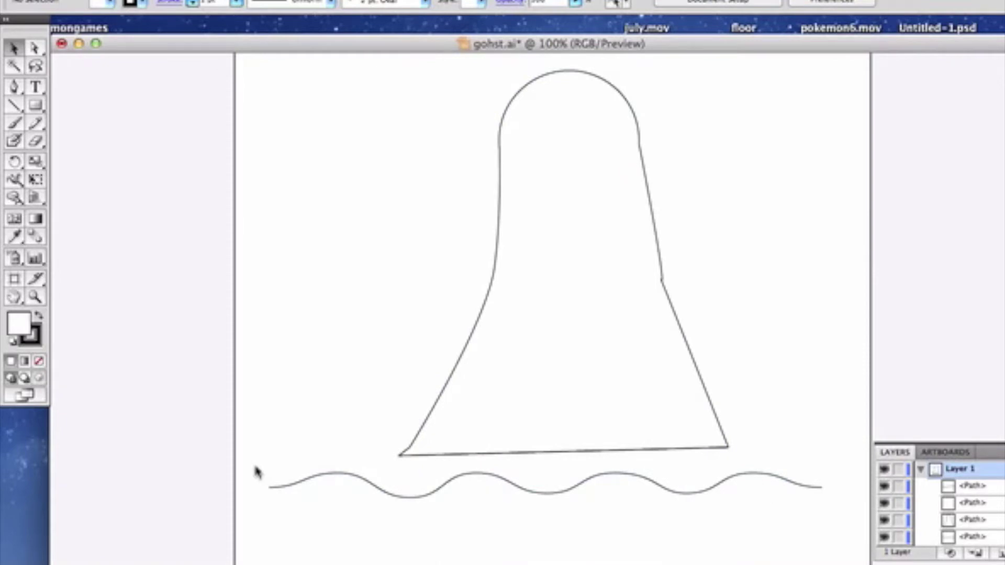
left_click(884, 470)
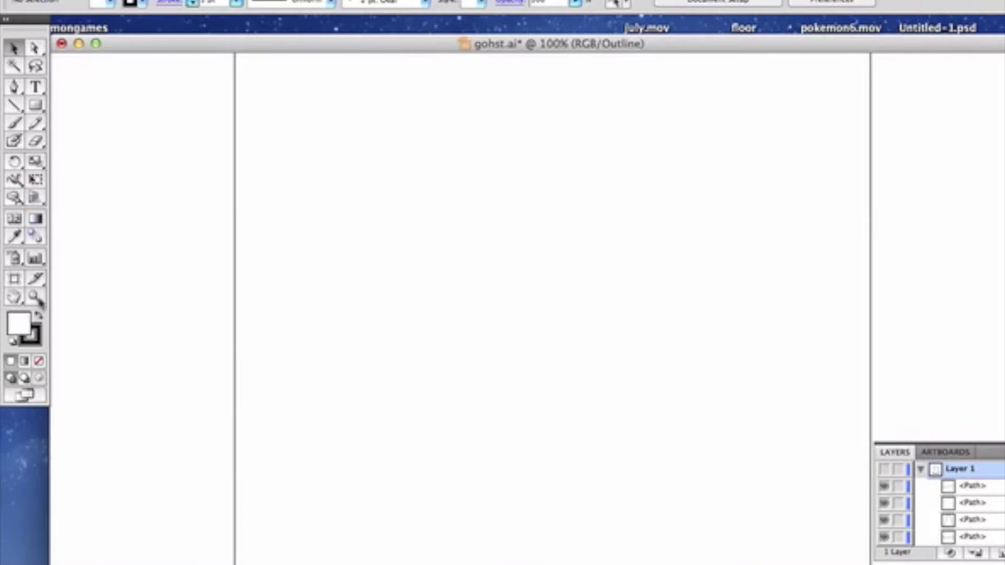
Activate the Pen tool and make the ghost artwork on Layer 1 visible again in Preview mode
key("p")
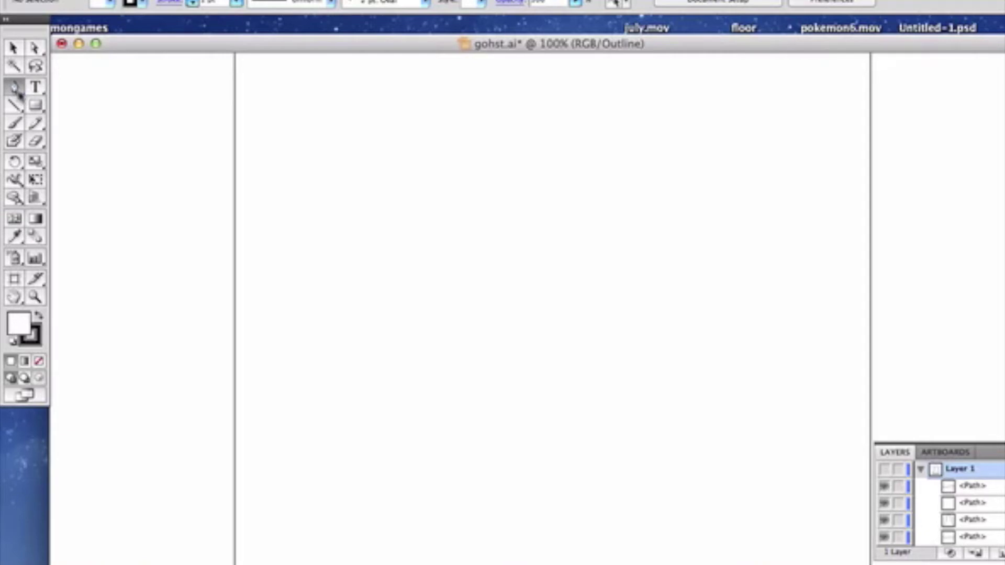
left_click_drag(17, 90, 59, 95)
right_click(325, 316)
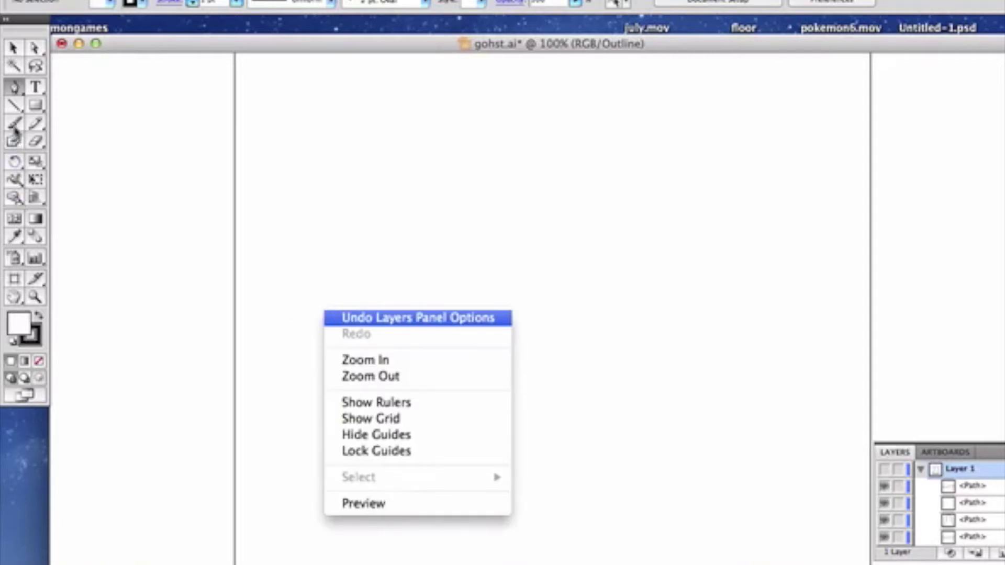
key("p")
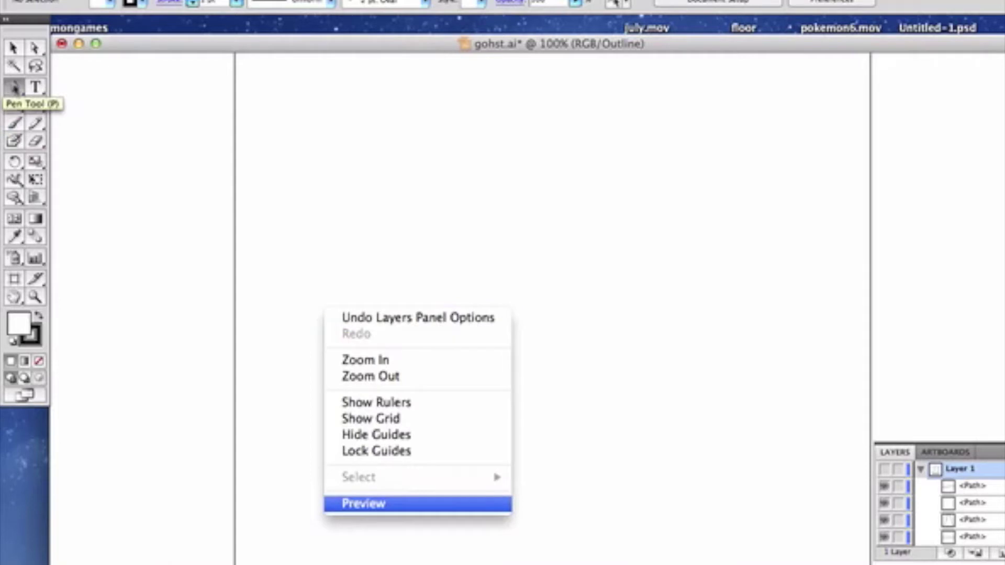
left_click(14, 88)
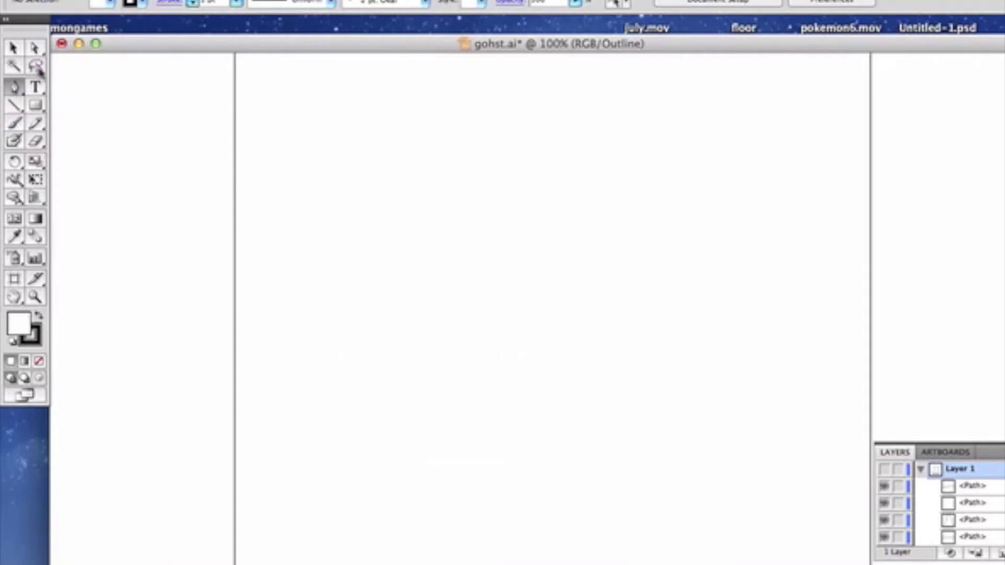
left_click(111, 4)
left_click(111, 4)
left_click(884, 470)
key("super+y")
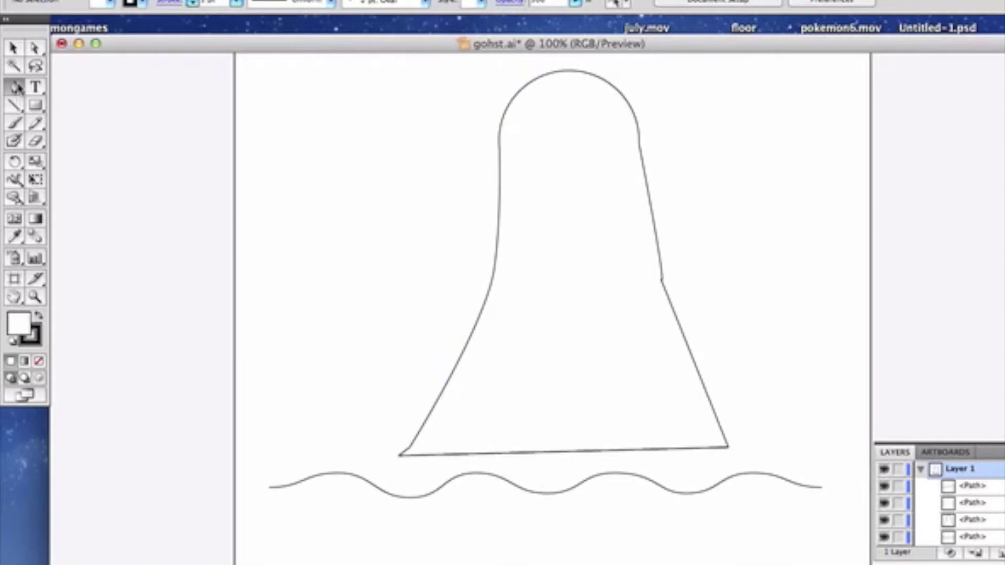
Place a Pen anchor point with long horizontal direction handles below the wavy line and select it
right_click(312, 182)
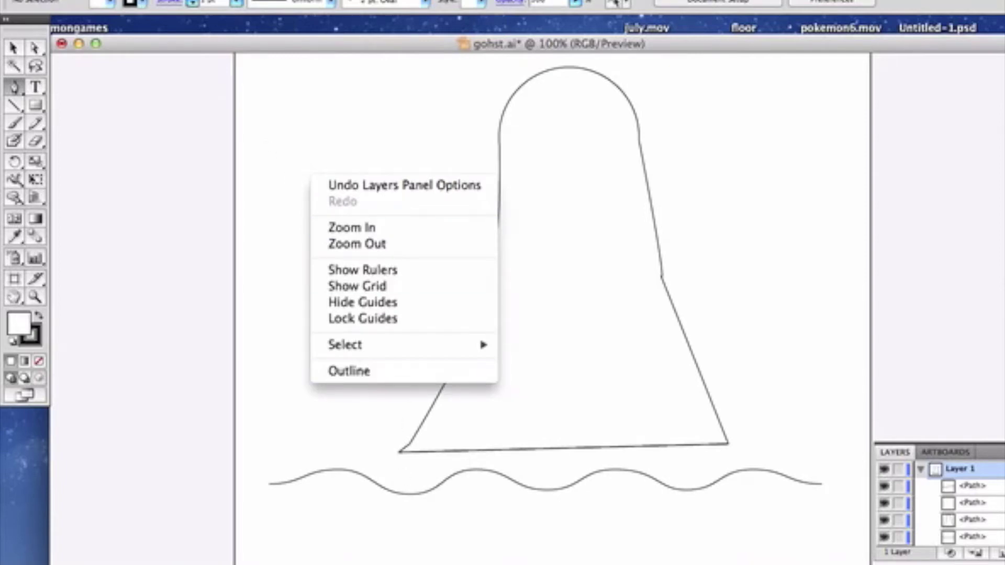
left_click(309, 544)
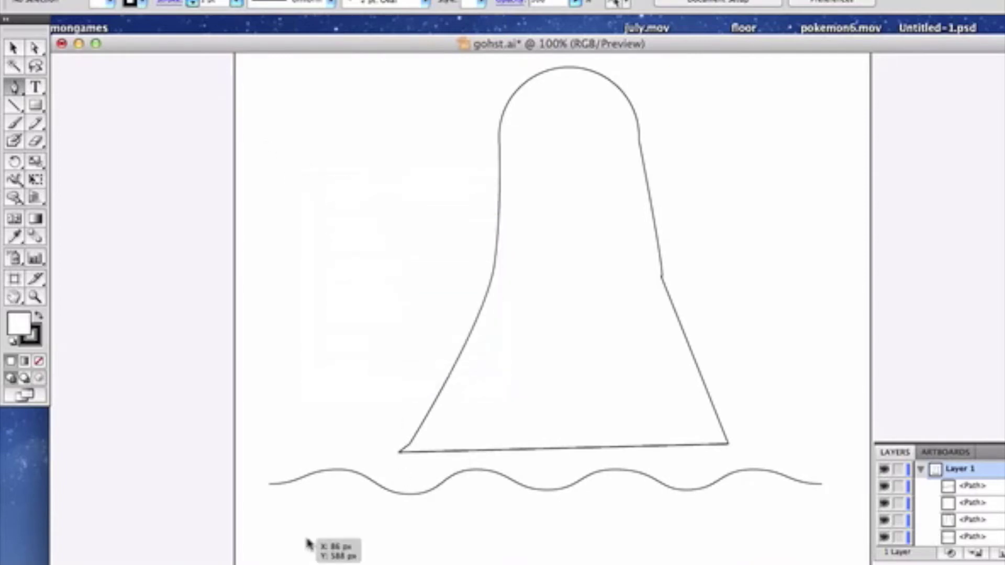
mouse_move(307, 539)
left_mouse_down()
mouse_move(466, 545)
mouse_move(508, 558)
left_mouse_up()
left_click(283, 512)
key("super+z")
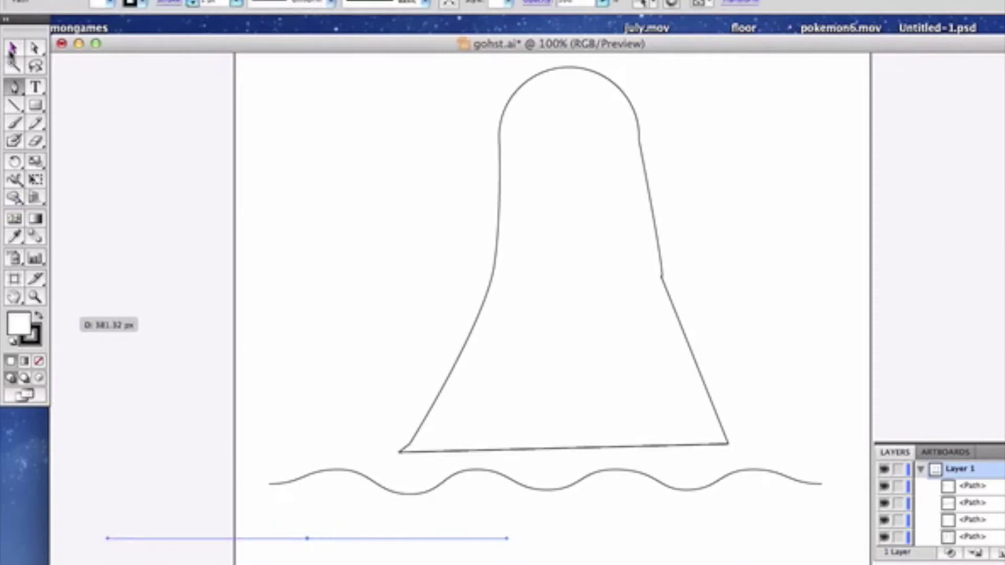
left_click(14, 49)
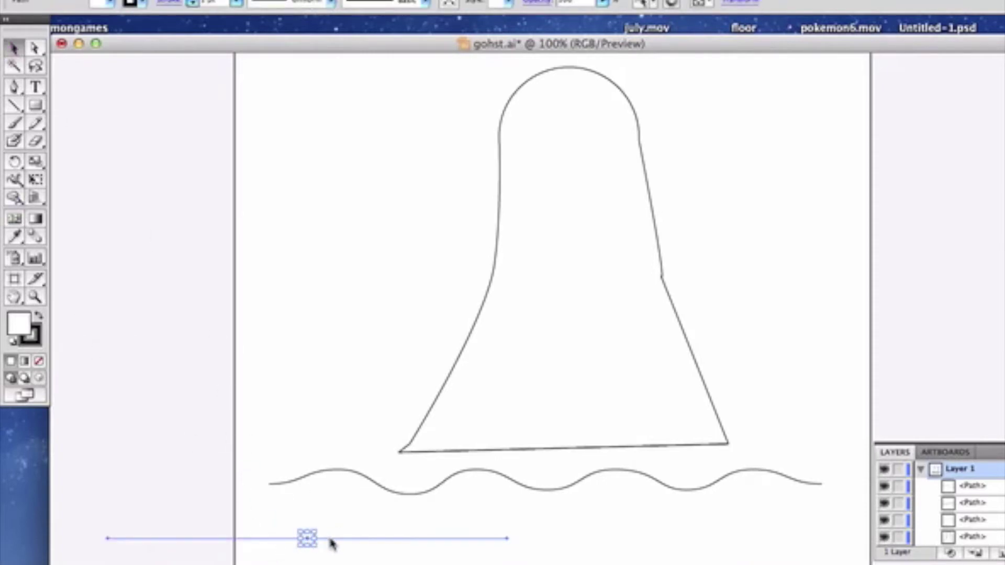
right_click(309, 539)
left_click(307, 533)
Create a new blank CMYK document
left_click(128, 0)
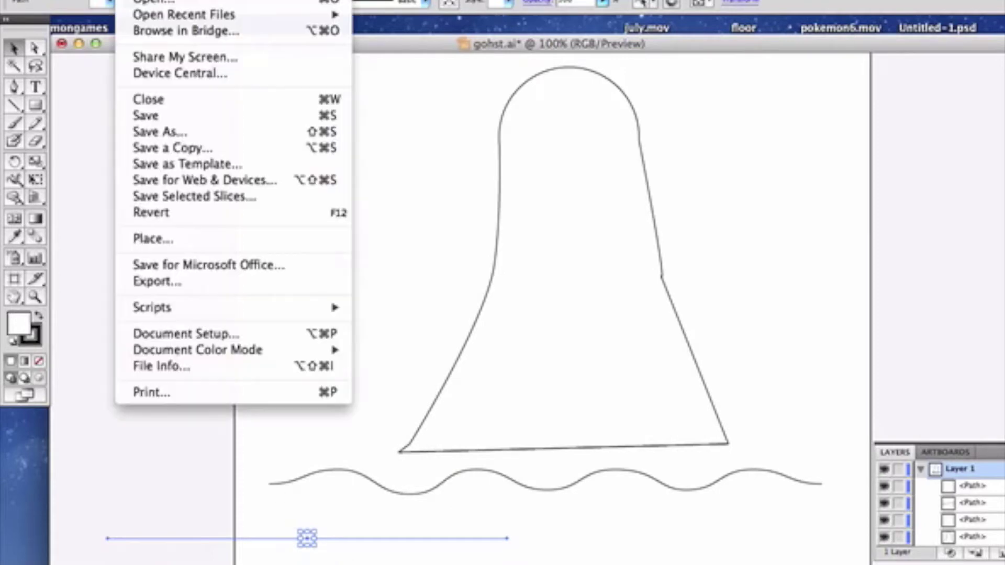
left_click(149, 1)
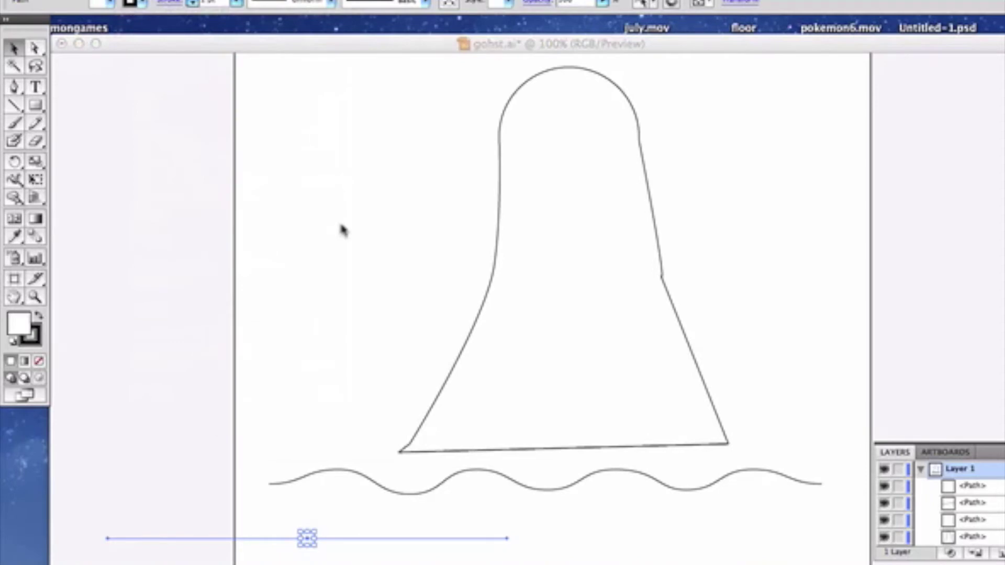
key("Escape")
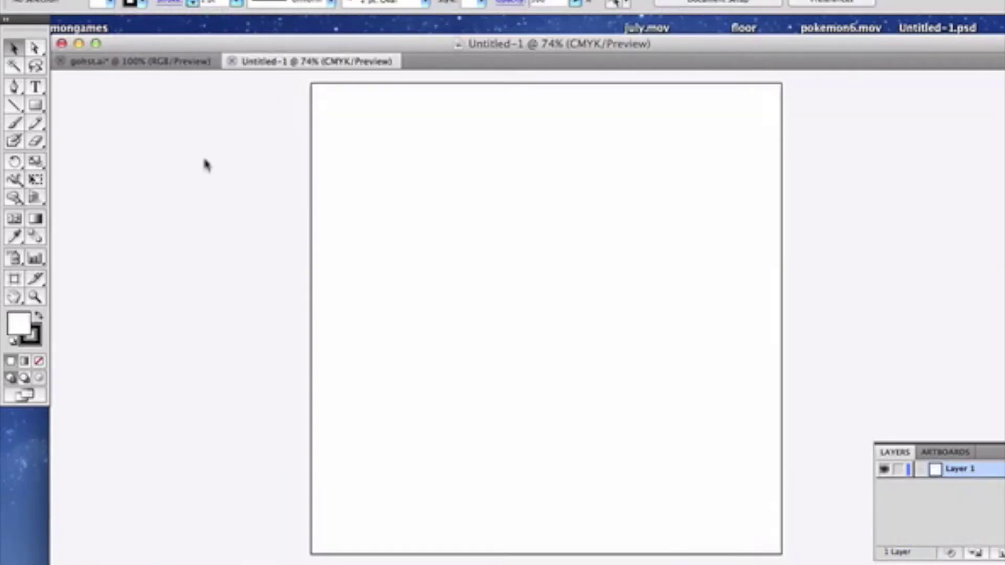
Draw a straight horizontal line across the upper middle of the artboard with the Pen tool
left_click(14, 87)
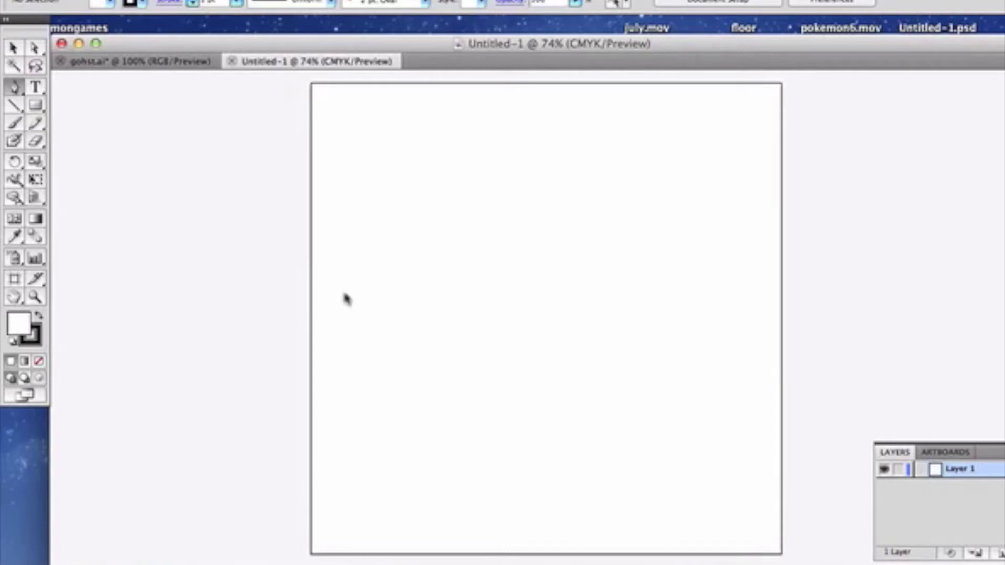
left_click(407, 254)
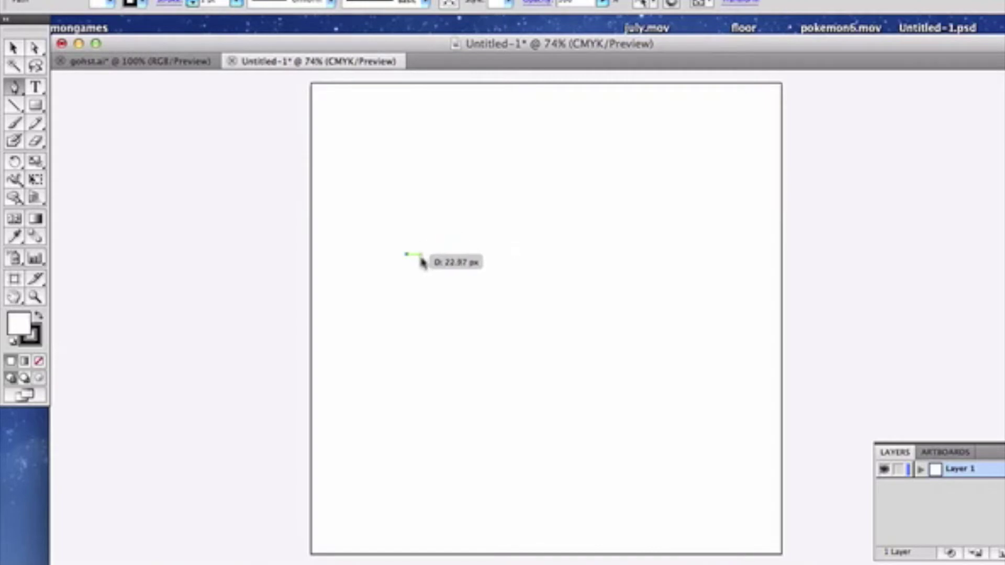
left_click(711, 254)
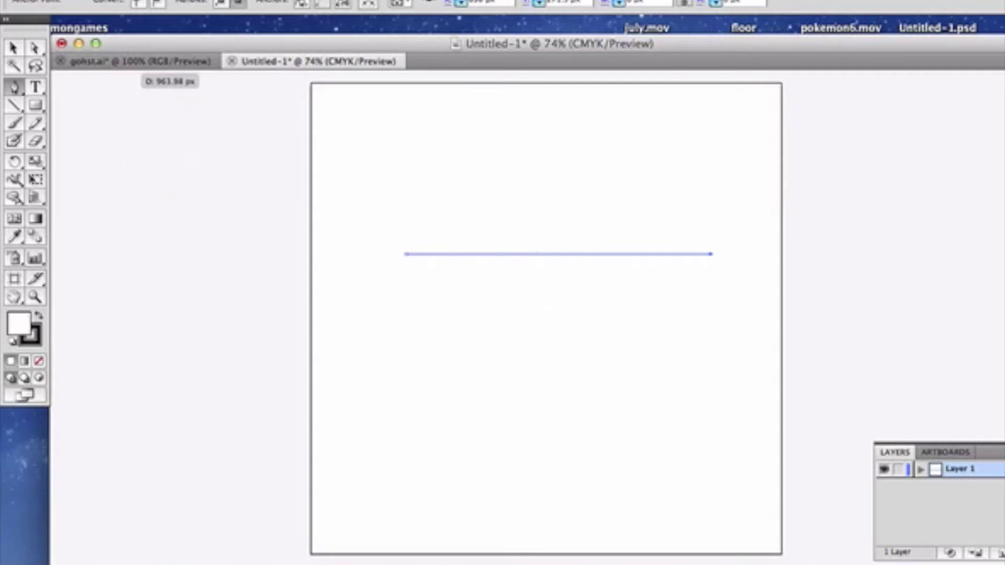
Apply a Zig Zag effect to the line with size 8.5 px, 1 ridge per segment and smooth points, and deselect it
left_click(352, 1)
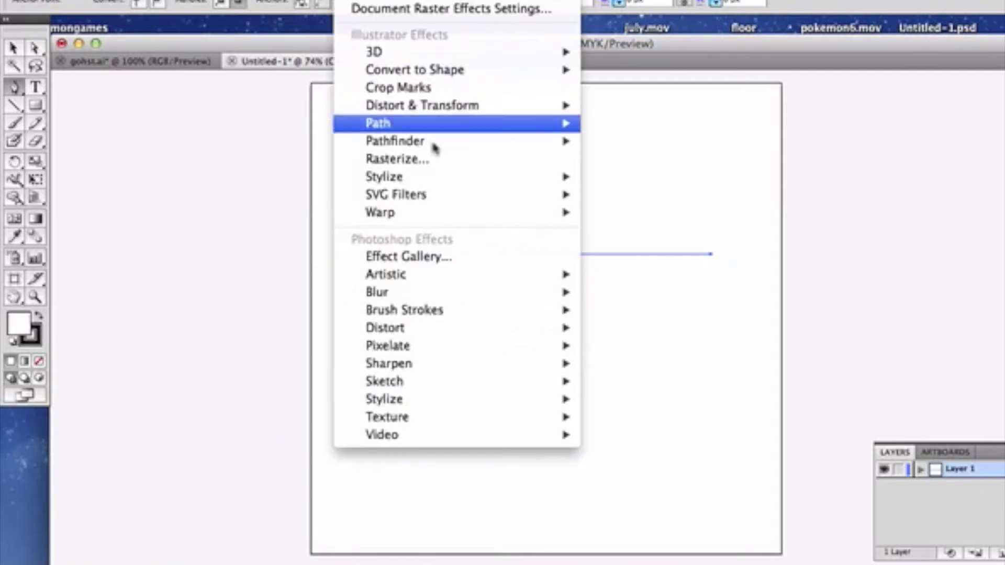
mouse_move(487, 214)
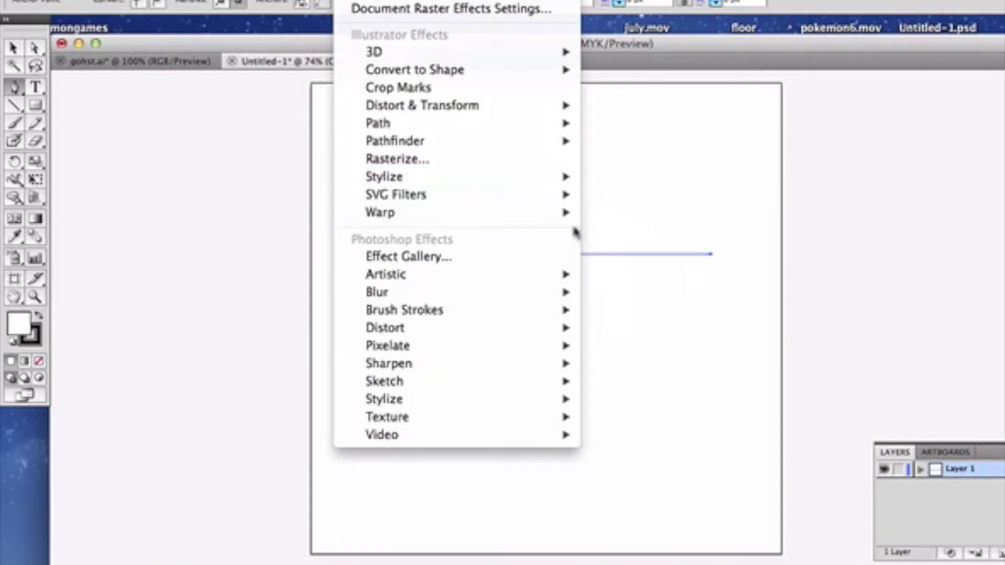
mouse_move(540, 332)
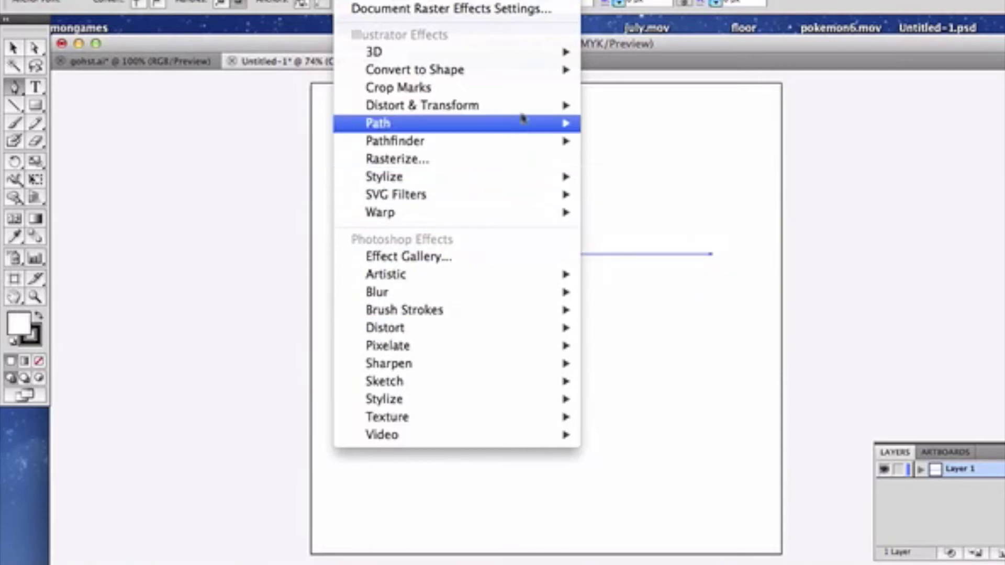
mouse_move(534, 109)
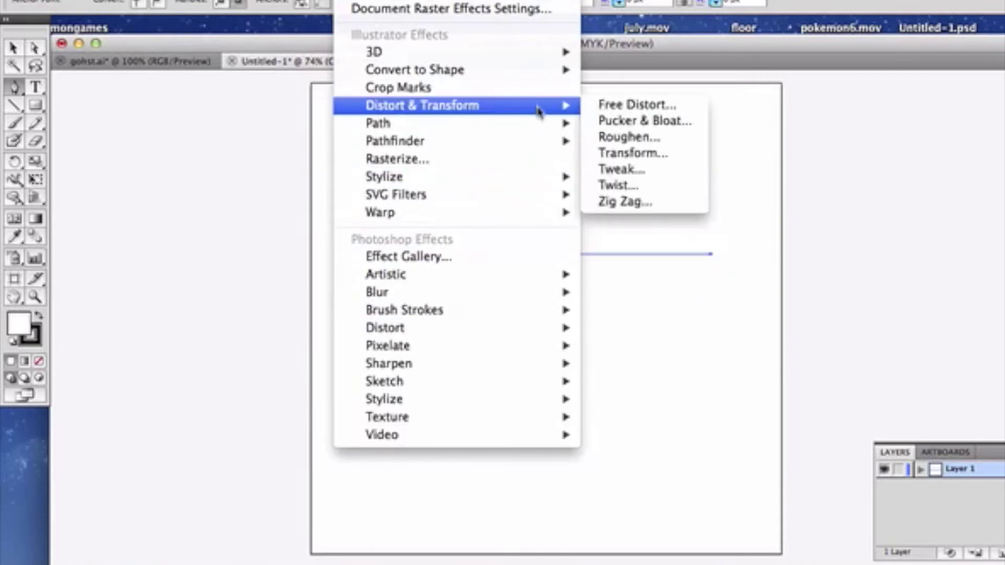
left_click(631, 207)
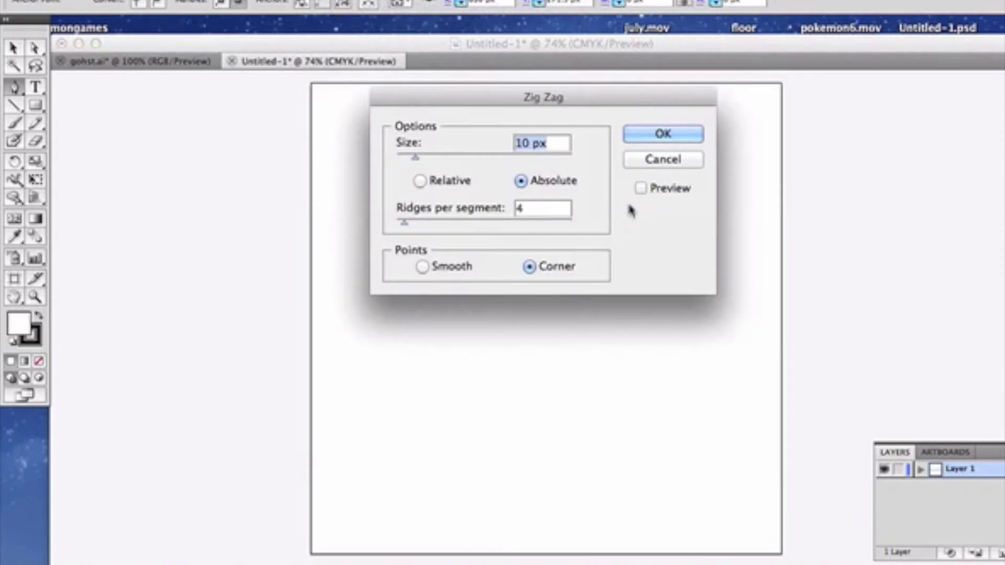
type("8.5")
key("Tab")
key("BackSpace")
type("1")
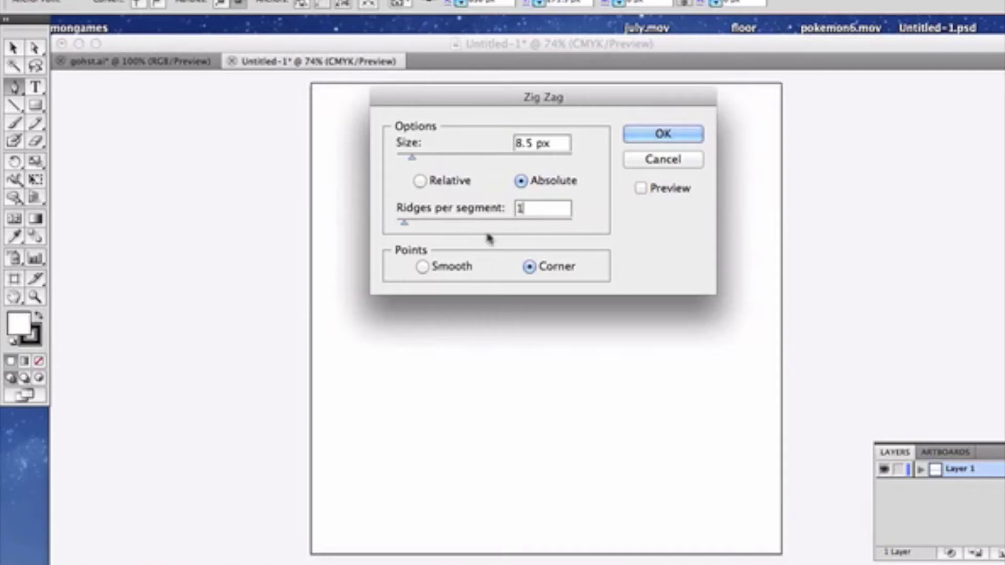
left_click(423, 268)
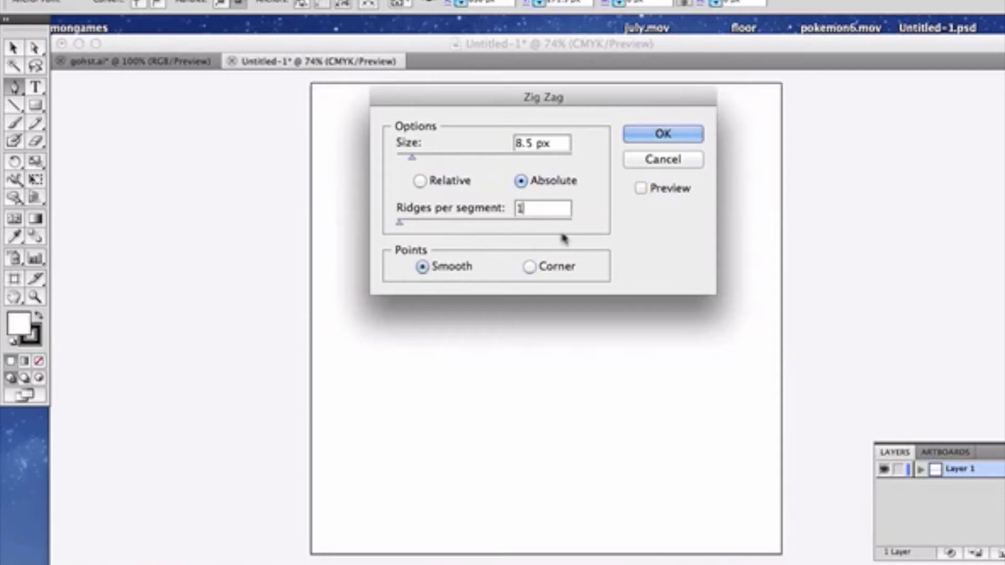
left_click(652, 137)
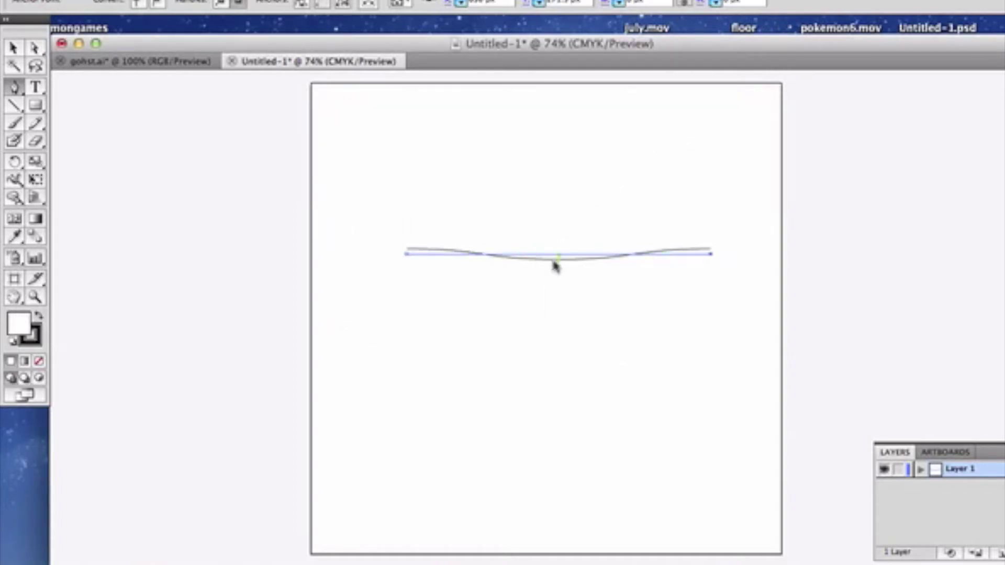
left_click(14, 49)
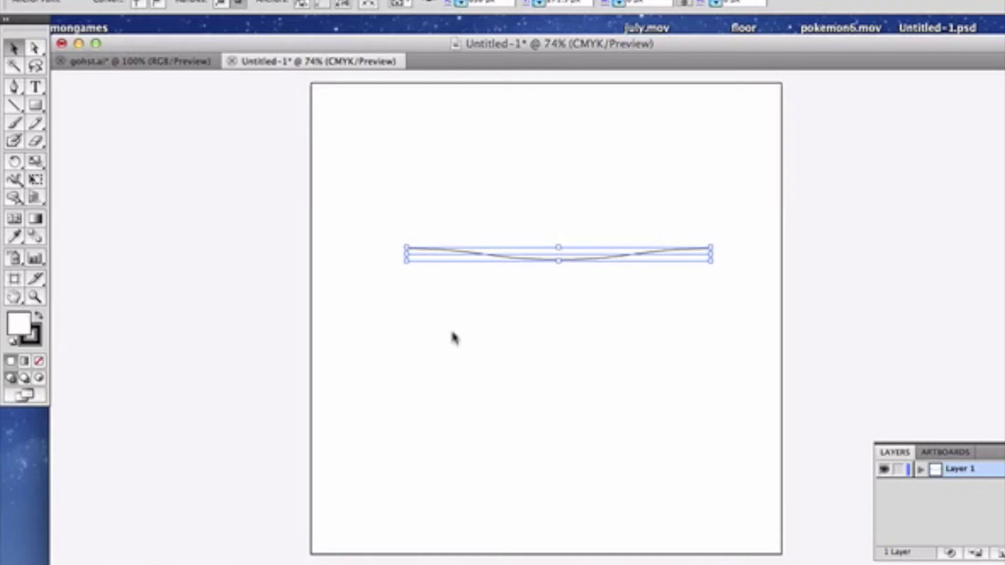
left_click(484, 288)
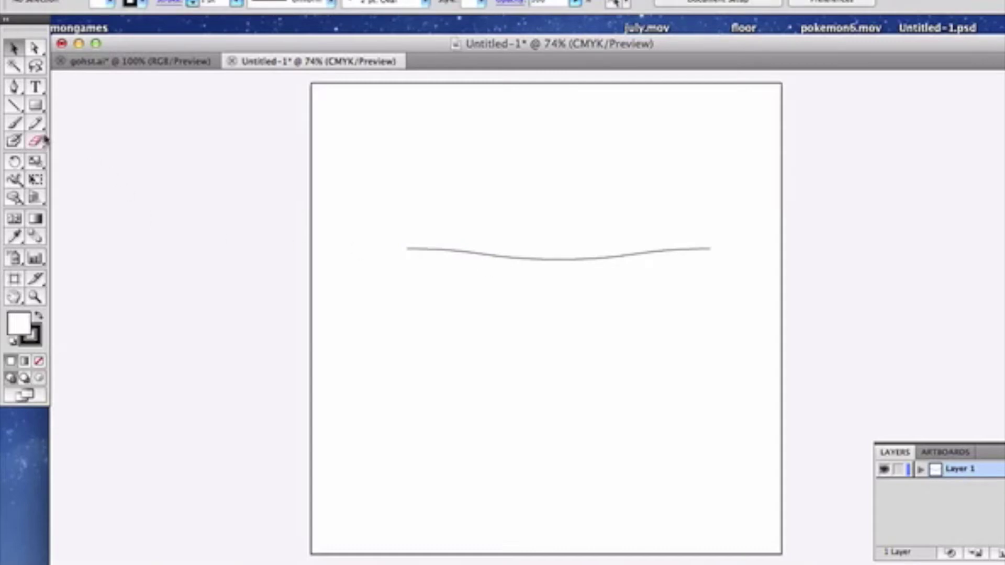
Place three Pen points along the wavy line, at both bends and its lowest point, and activate the Direct Selection tool
left_click(15, 89)
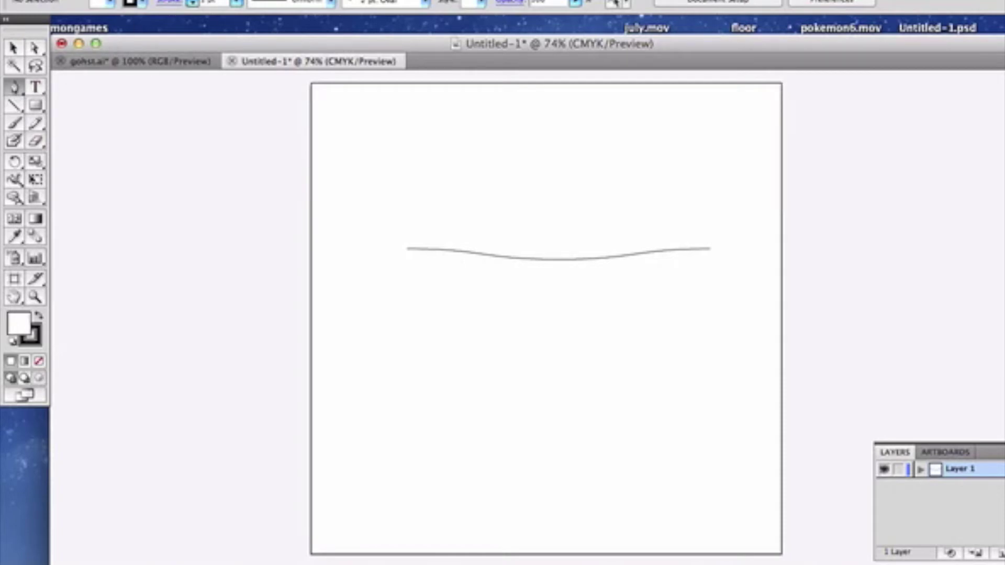
left_click(208, 0)
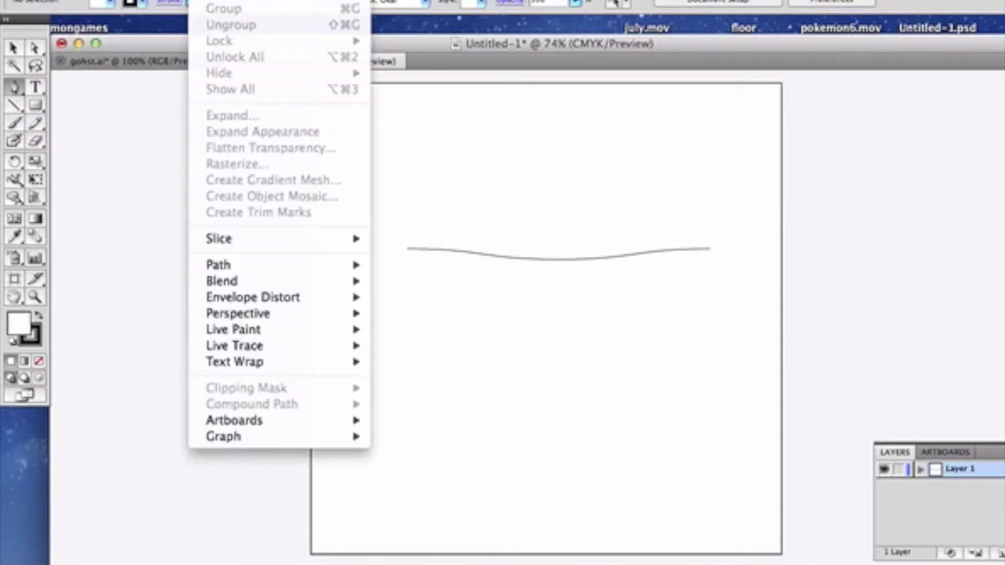
left_click(208, 0)
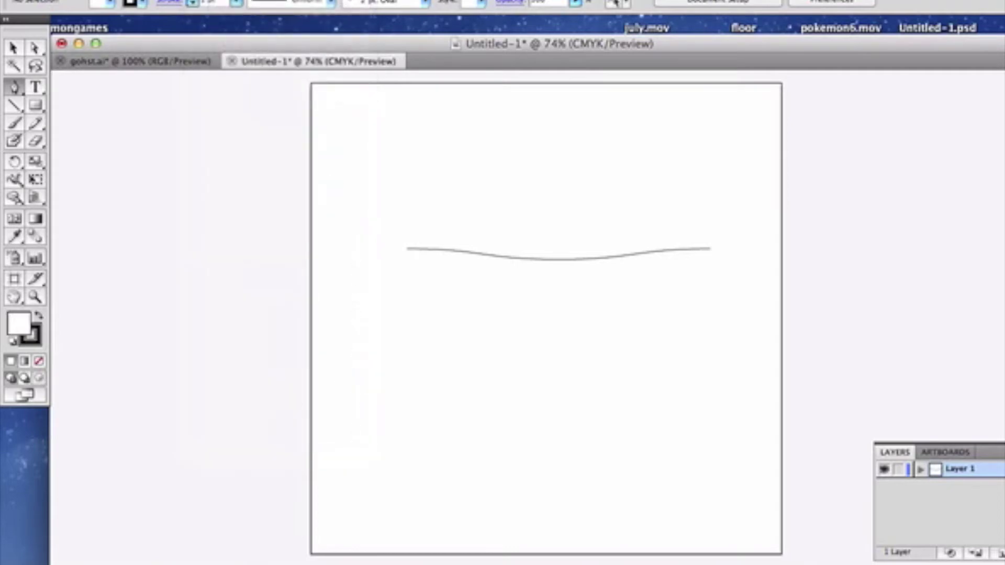
left_click(489, 256)
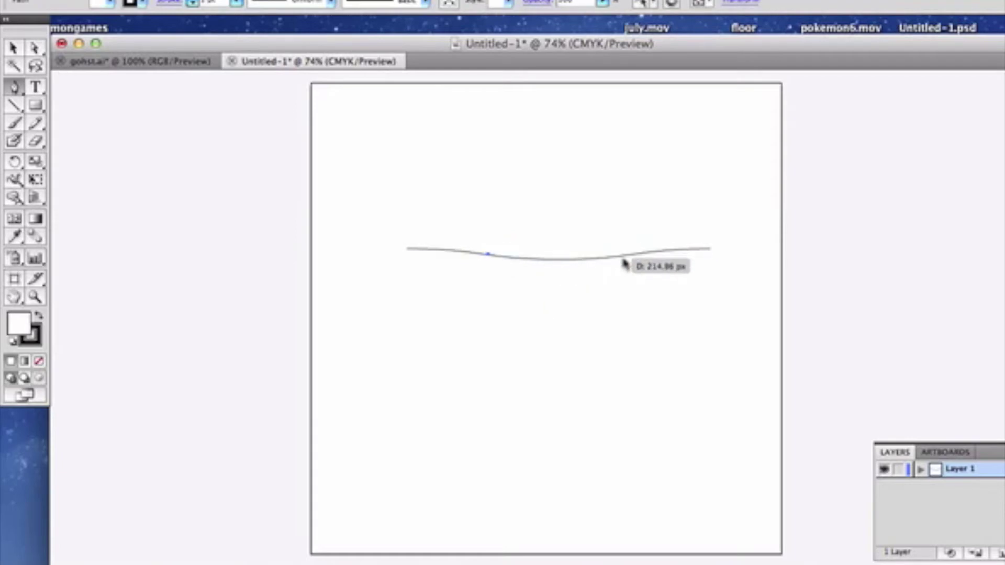
left_click(628, 256)
left_click(563, 261)
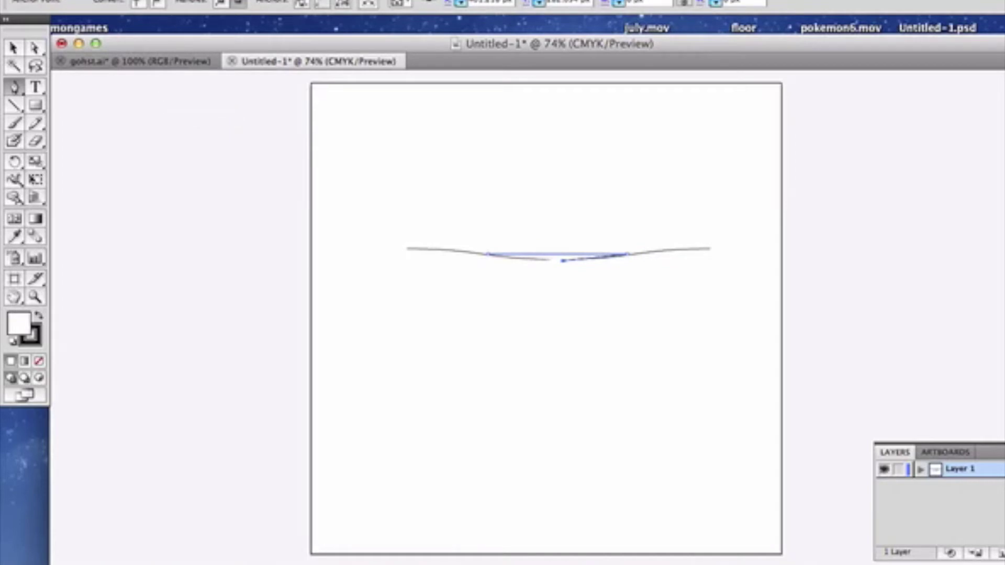
left_click(208, 0)
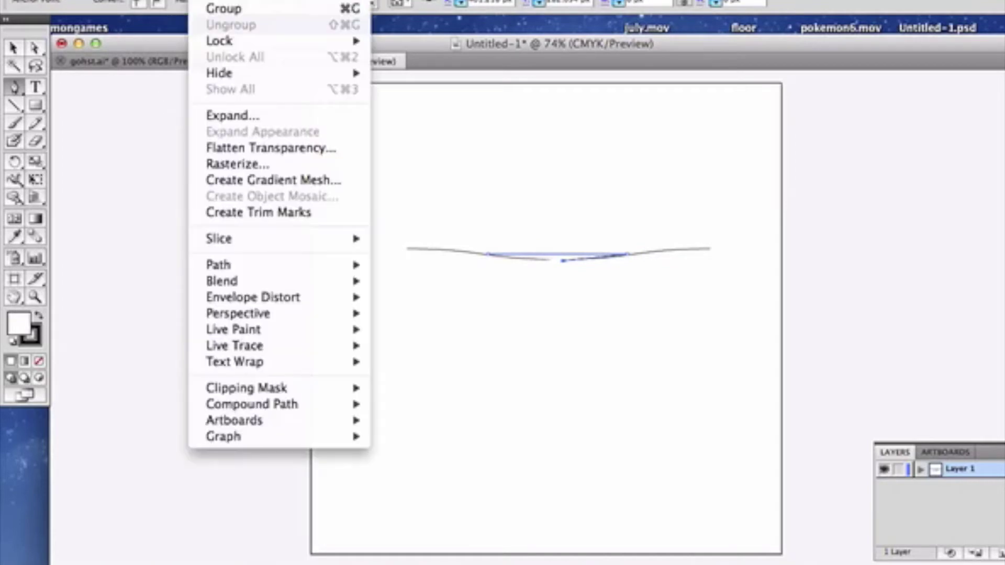
left_click(208, 0)
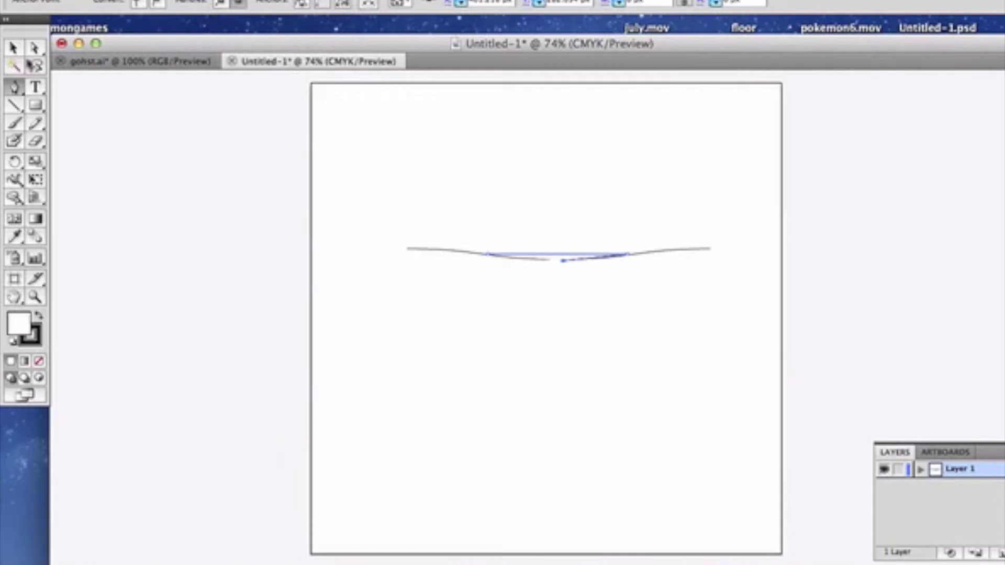
left_click(36, 48)
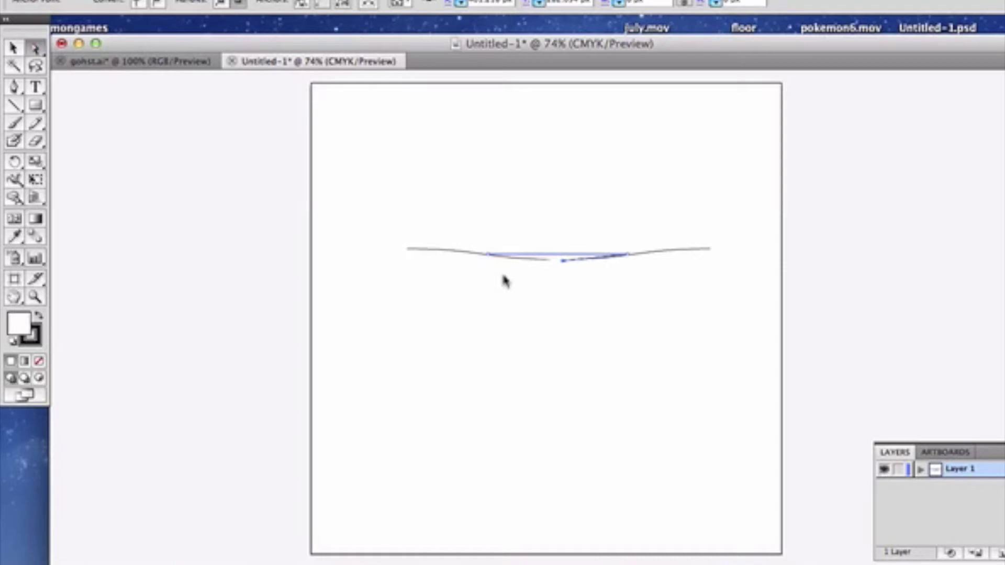
Raise the lowest anchor point of the Pen path above the wavy line with the Direct Selection tool
left_click(462, 251)
left_click(463, 252)
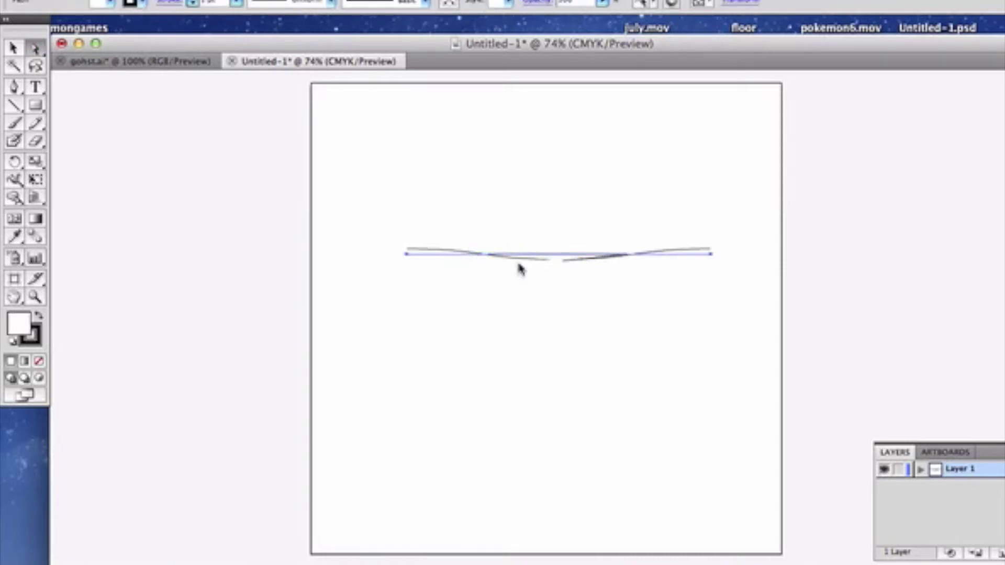
left_click(578, 266)
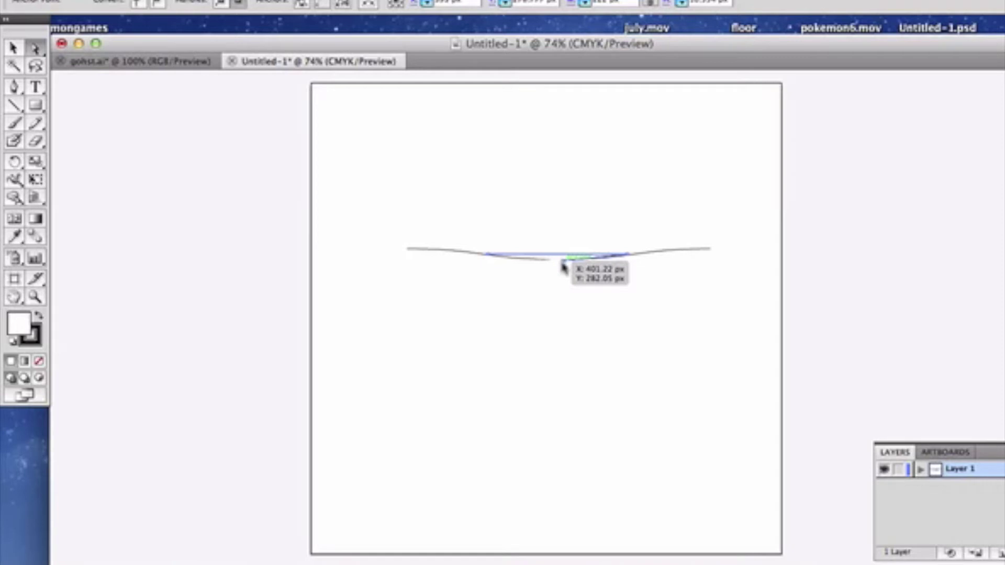
left_click_drag(563, 266, 568, 205)
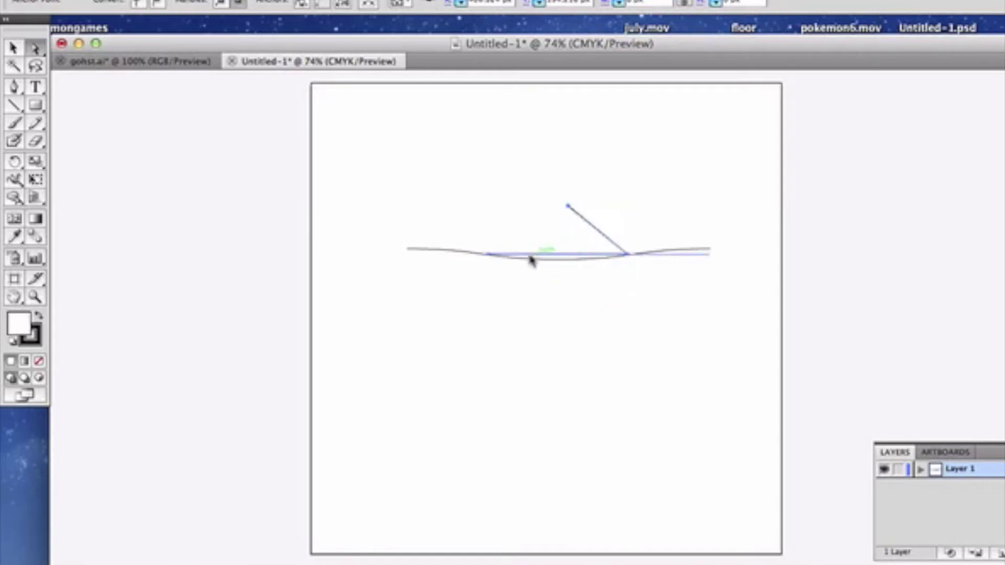
left_click_drag(489, 254, 497, 294)
key("ctrl+z")
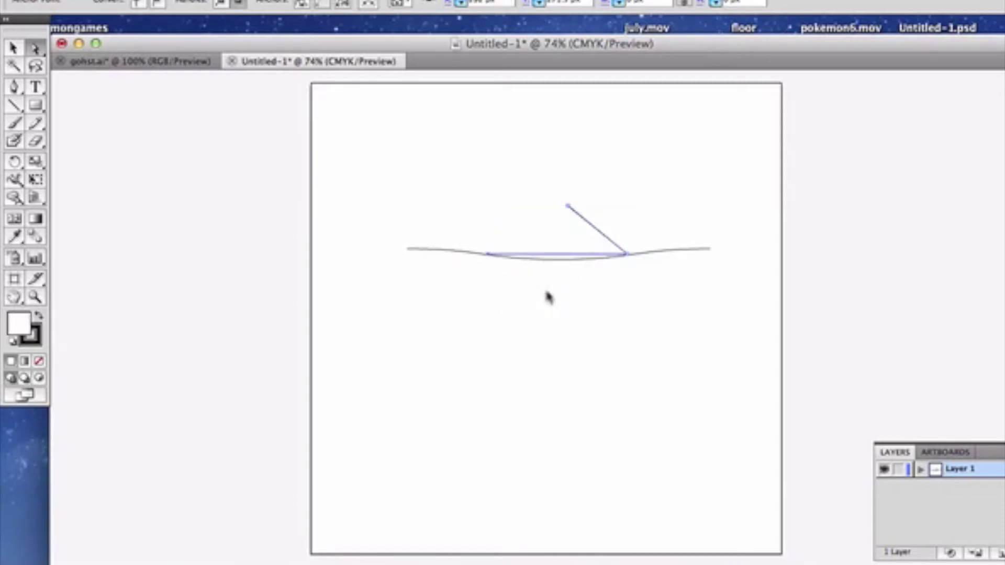
Close the practice document without saving it and clear the straight path below the wave in gohst.ai
left_click(232, 61)
left_click(477, 165)
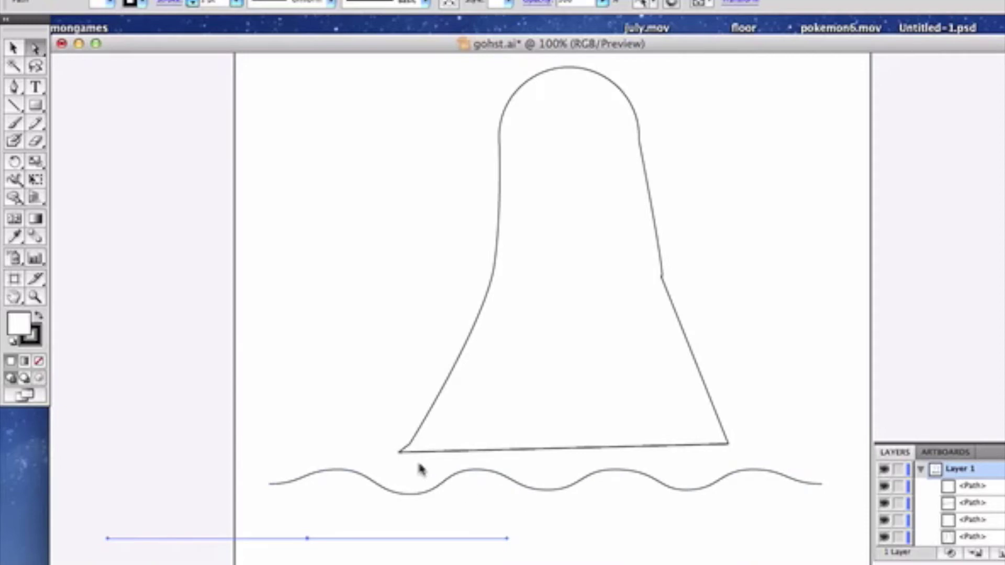
left_click(523, 532)
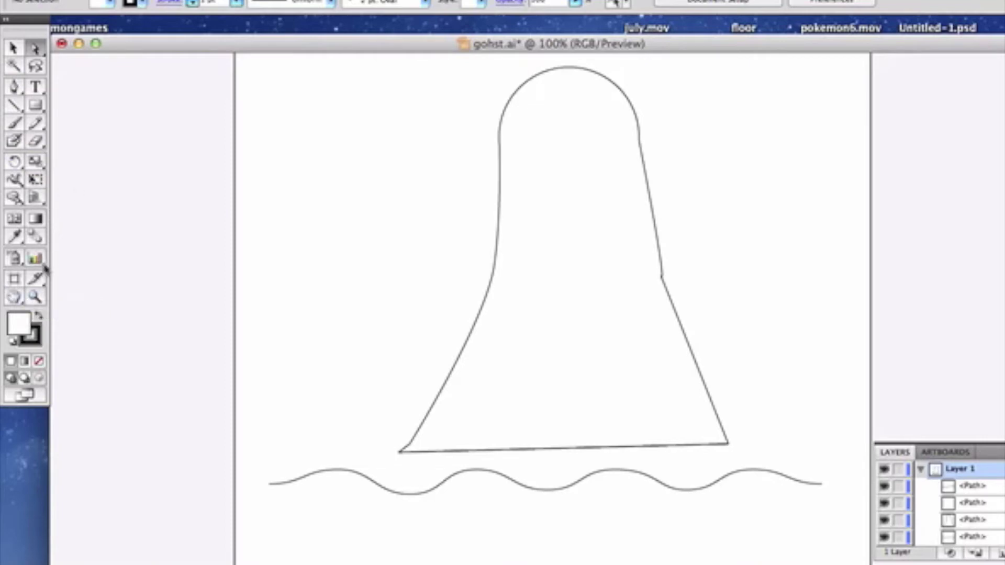
Draw a circle with the Ellipse tool in the empty area beside the ghost's head
left_click(36, 106)
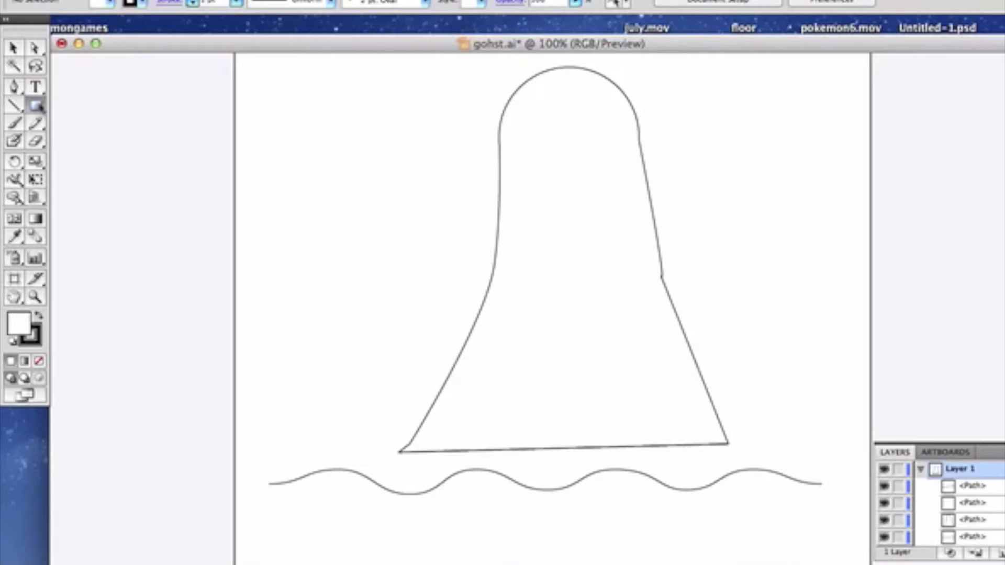
left_click(36, 105)
left_click_drag(36, 106, 98, 147)
left_click_drag(270, 79, 401, 209)
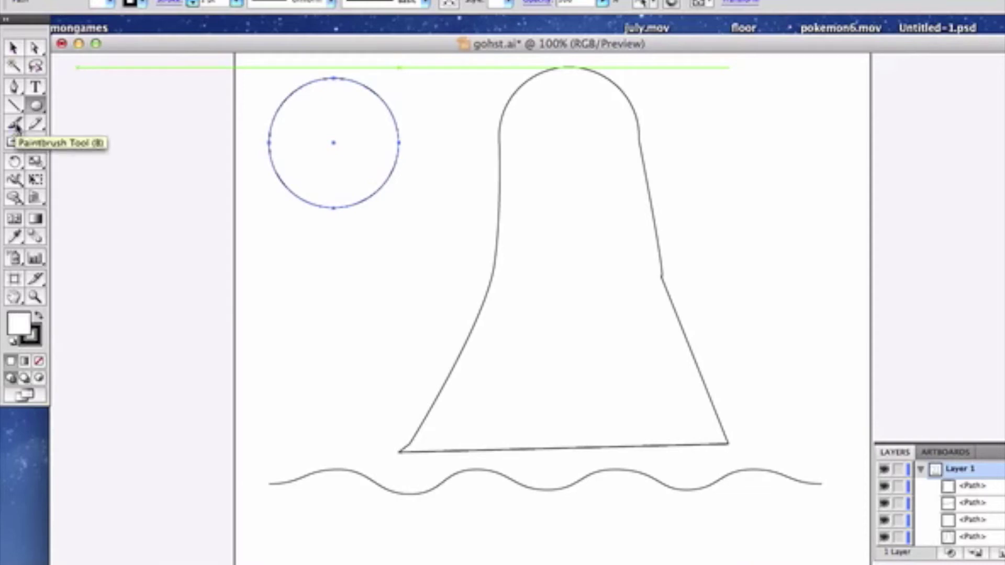
key("p")
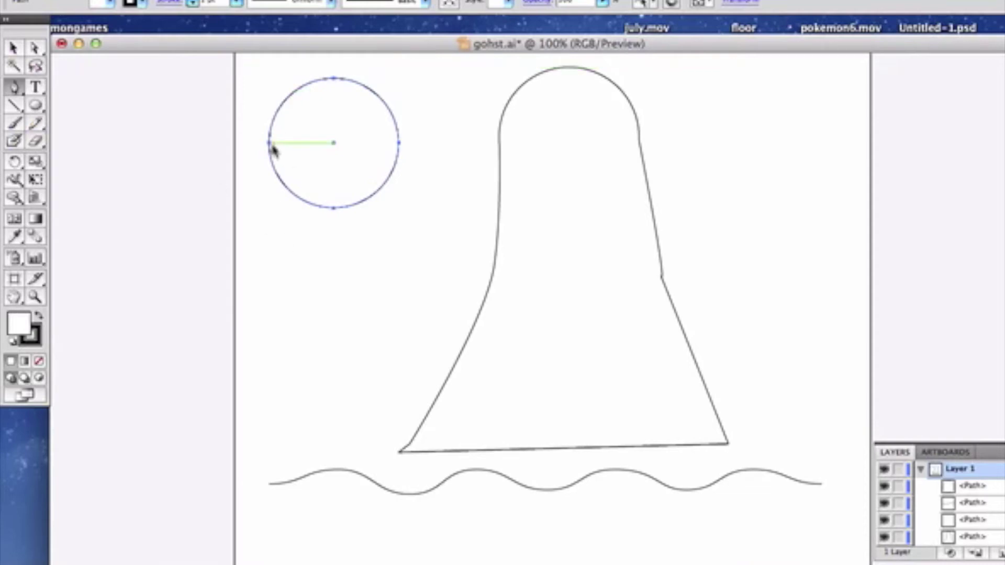
left_click(270, 150)
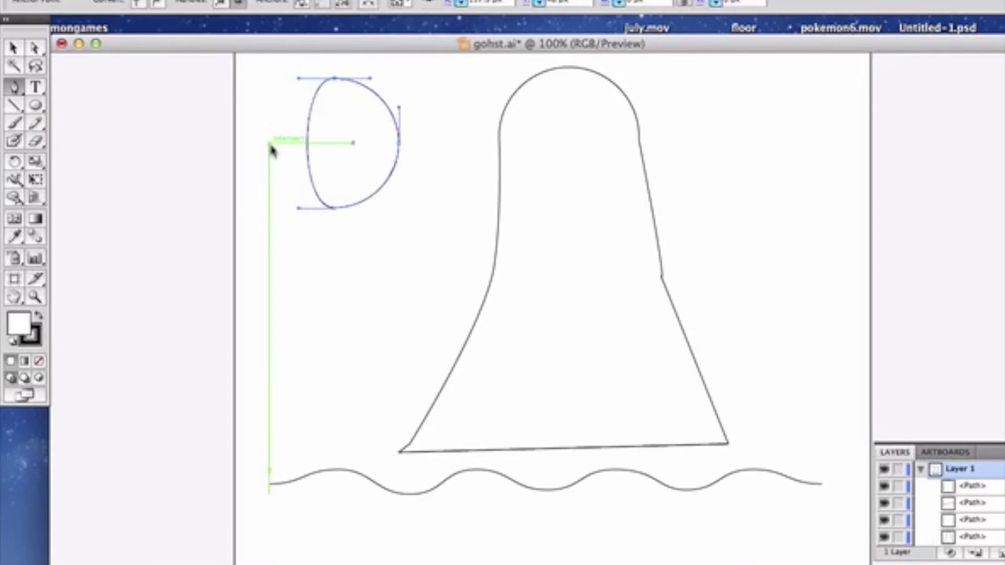
key("super+z")
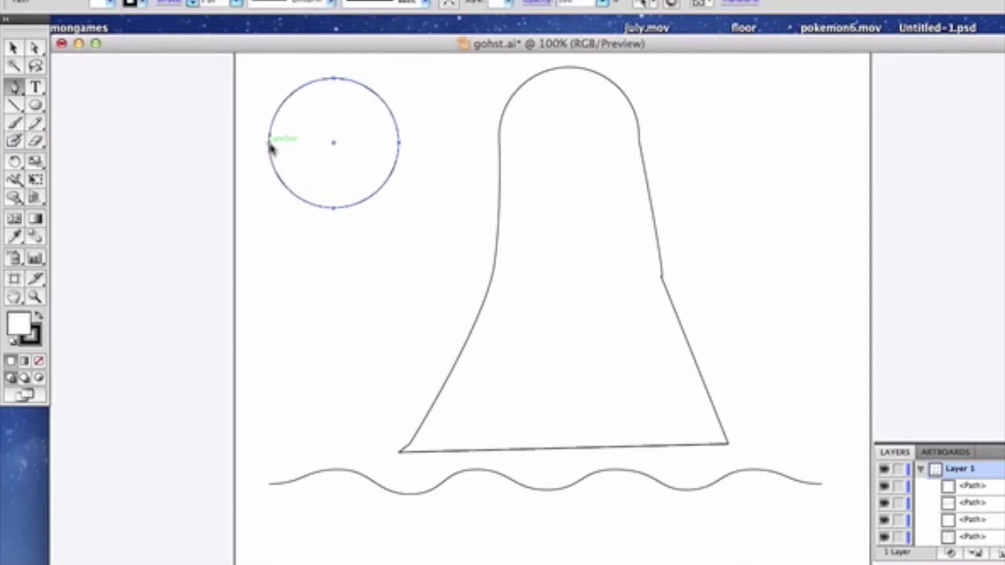
Create a new blank CMYK document of 750 by 750 px
left_click(127, 0)
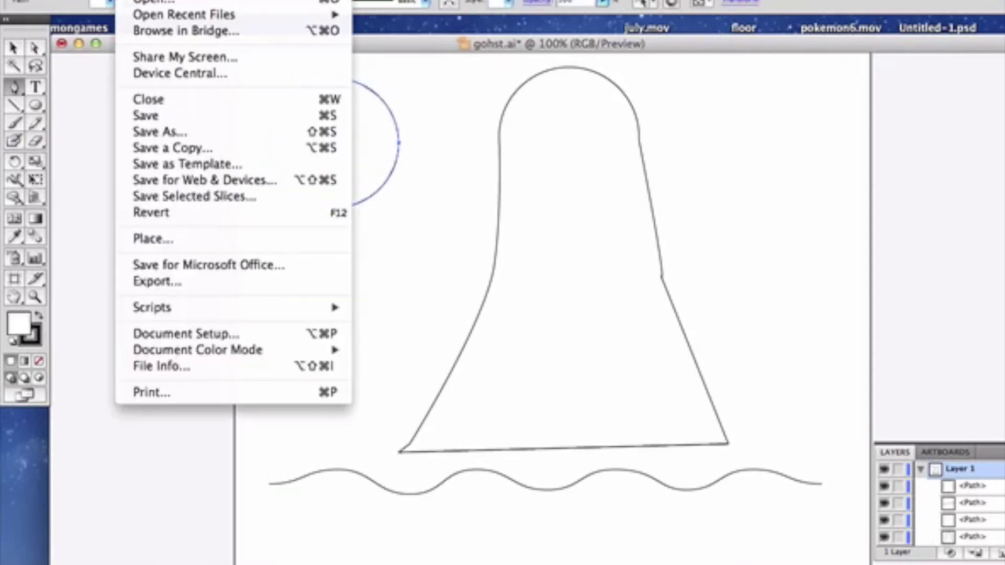
left_click(147, 0)
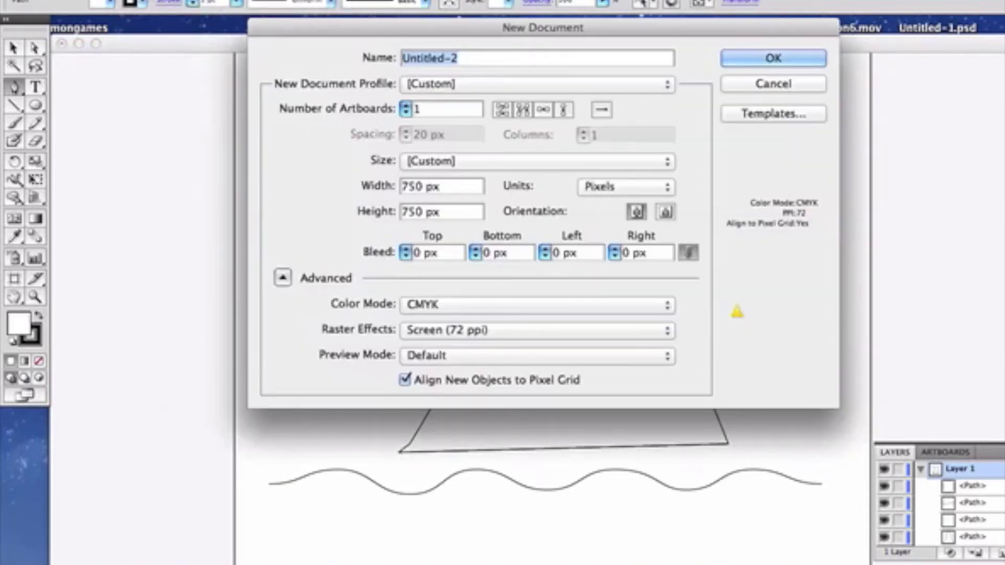
key("Return")
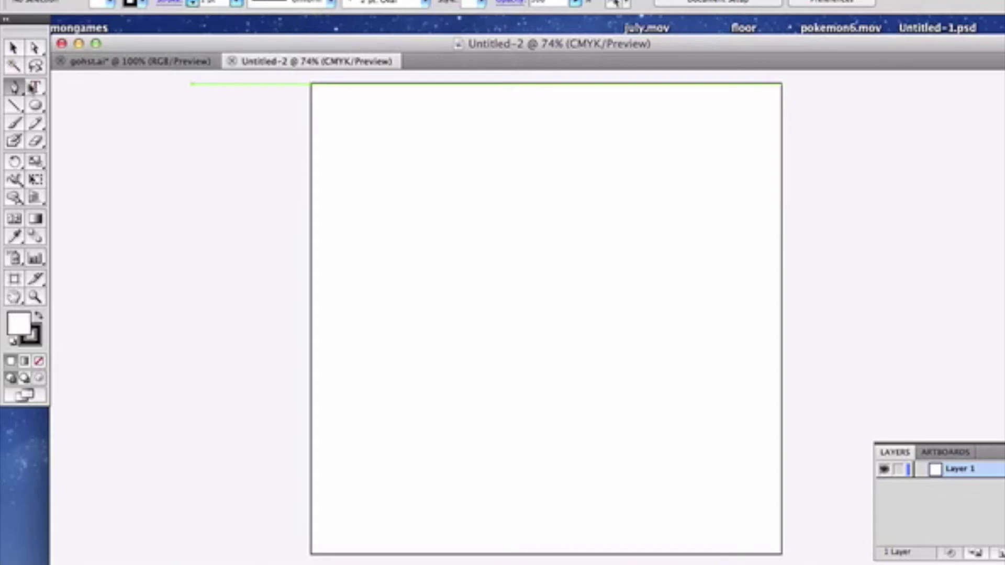
Draw a circle about 234 px in diameter in the upper part of the artboard with the Ellipse tool
left_click(35, 104)
left_click_drag(507, 152, 655, 271)
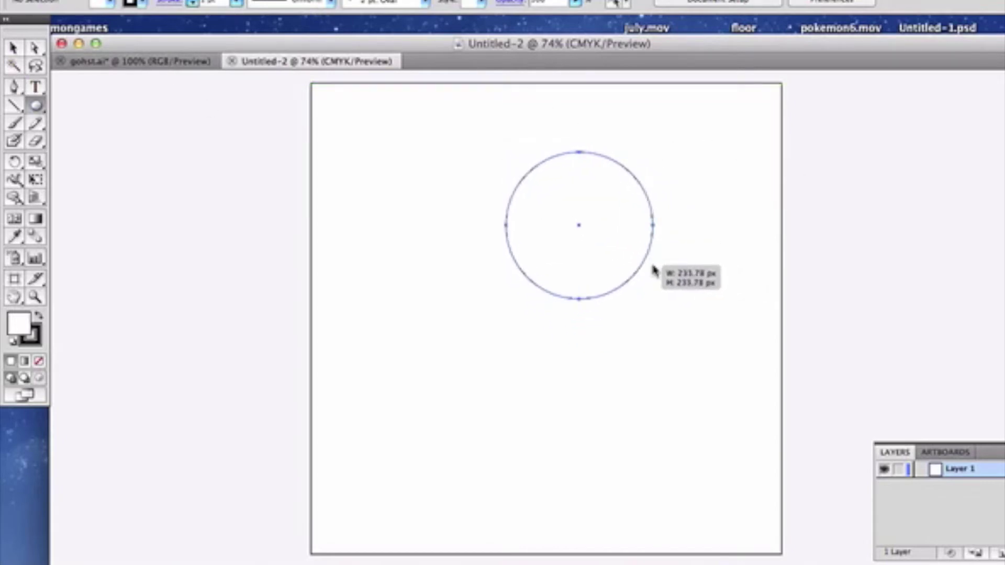
key("p")
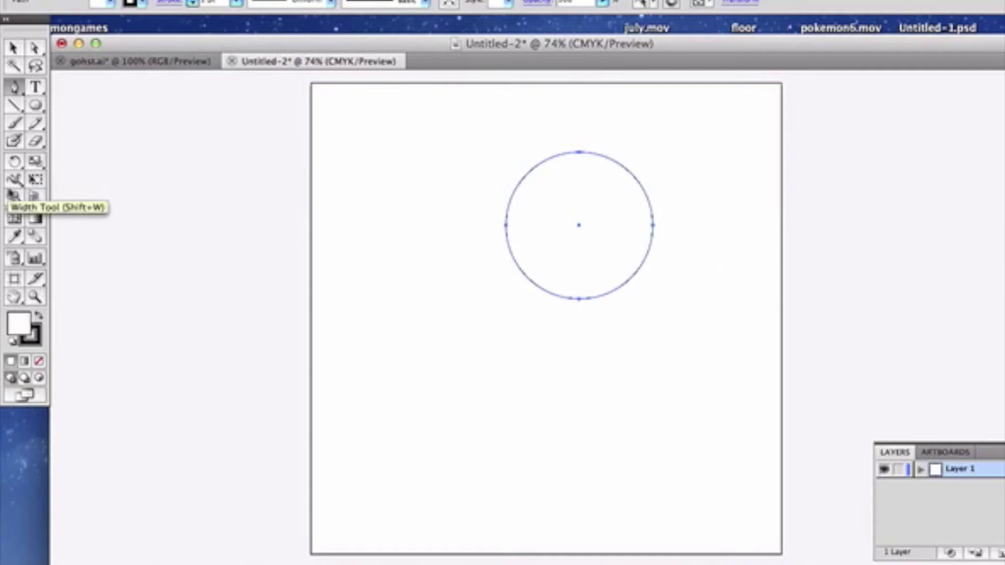
left_click(507, 226)
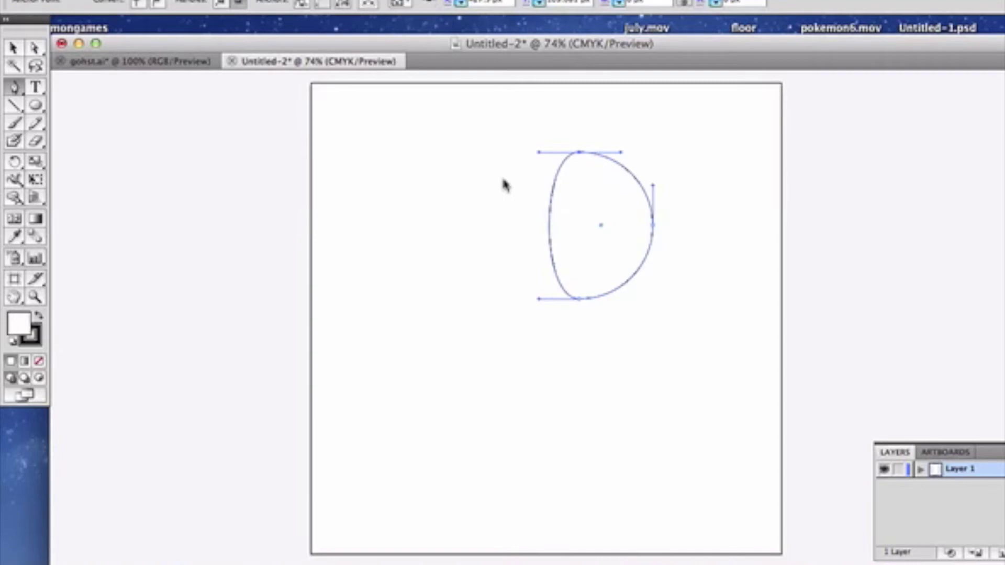
key("ctrl+z")
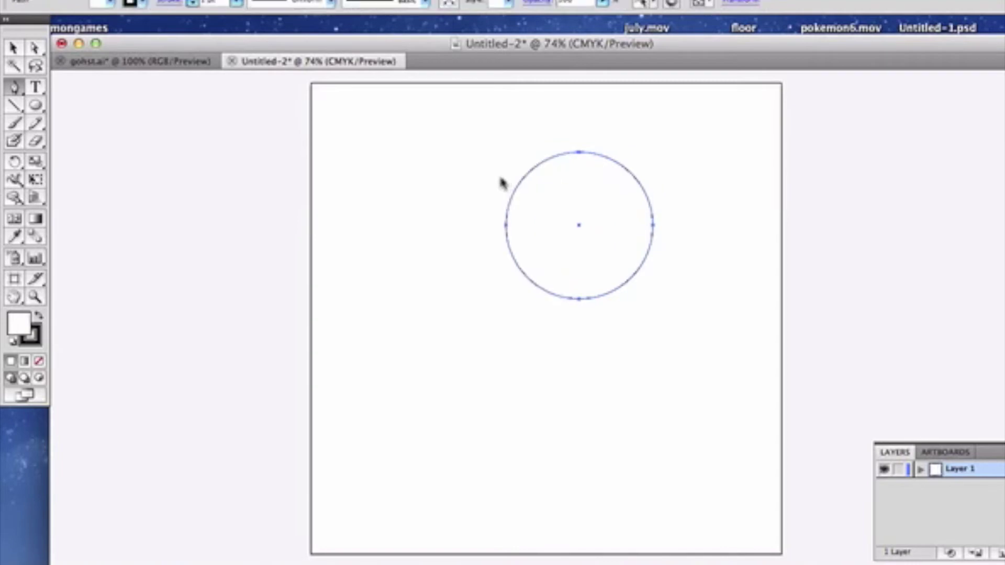
Draw a straight Pen line across the lower part of the circle and nudge its right end slightly up and left
left_click(480, 276)
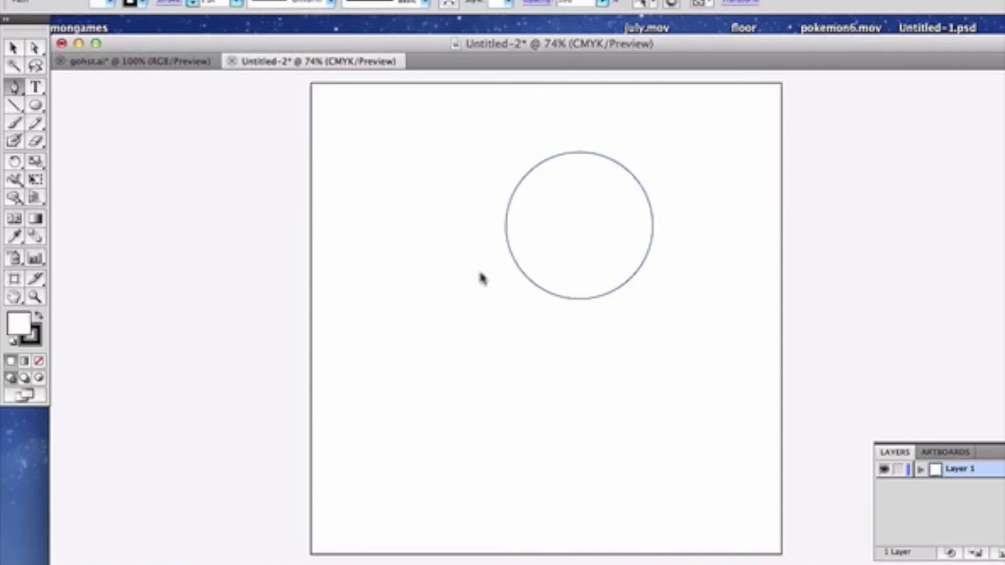
left_click(666, 273)
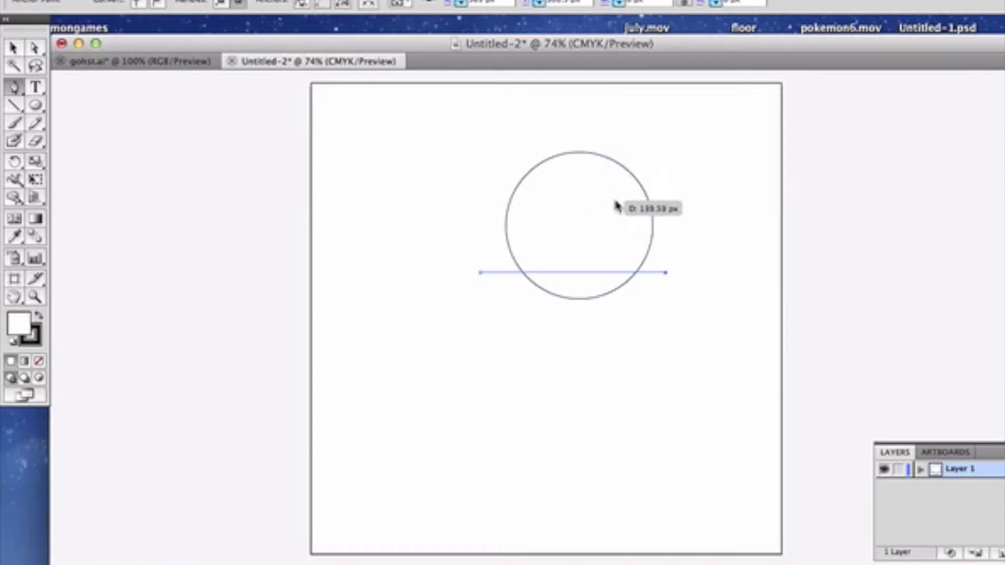
key("Up")
key("Up")
key("Up")
key("Up")
key("Up")
key("Up")
key("Up")
key("Up")
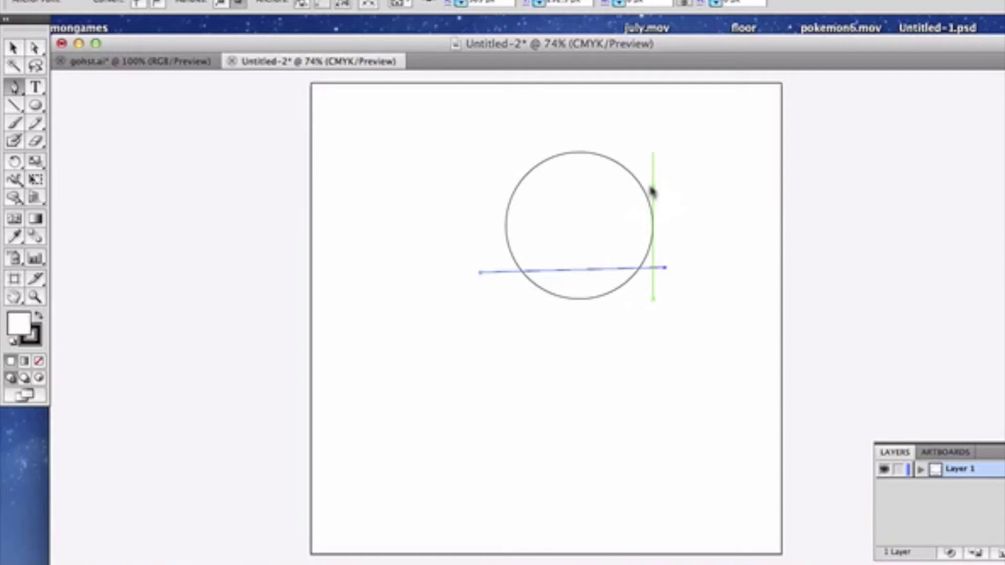
key("Left")
key("Left")
key("Left")
key("Left")
key("Left")
key("Left")
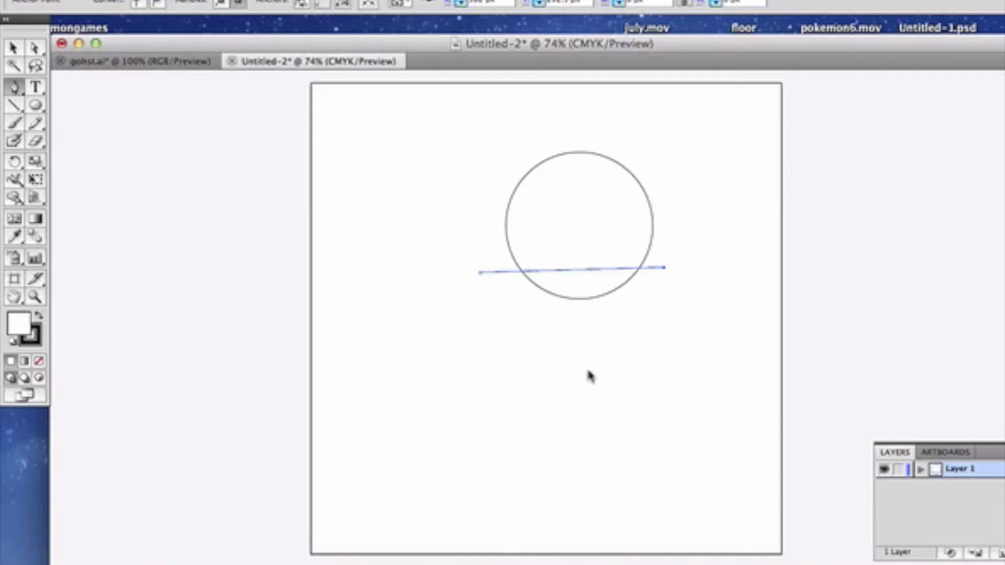
Extend the line with the Pen tool into a body outline with a slanted right side, flat bottom and vertical left side
left_click(665, 268)
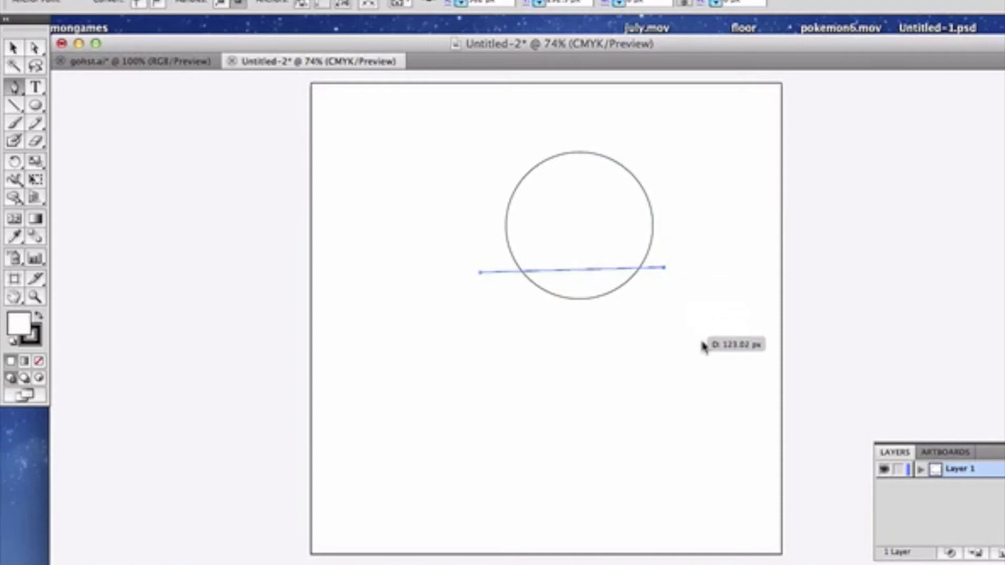
left_click(752, 517)
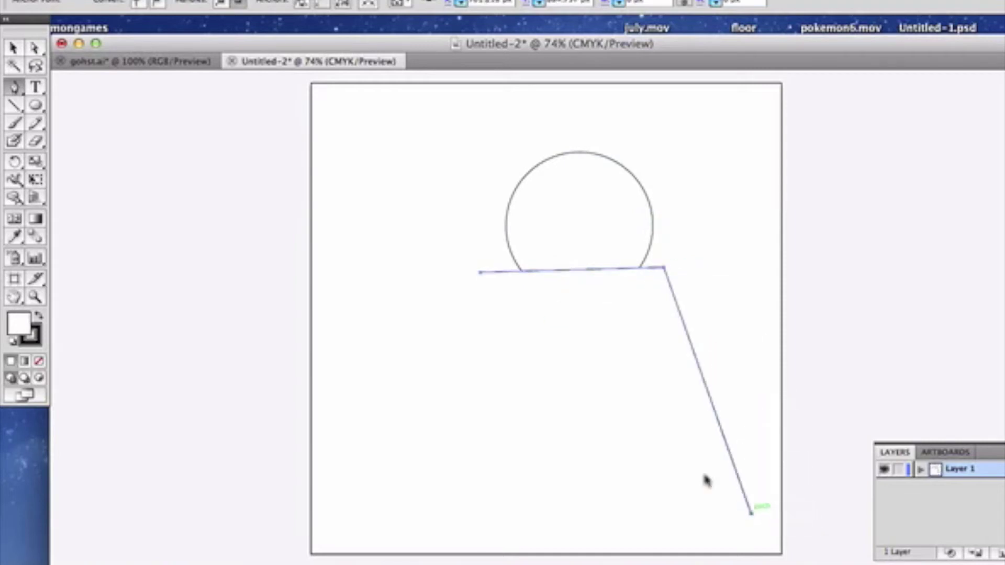
left_click(480, 282)
key("super+z")
left_click(480, 281)
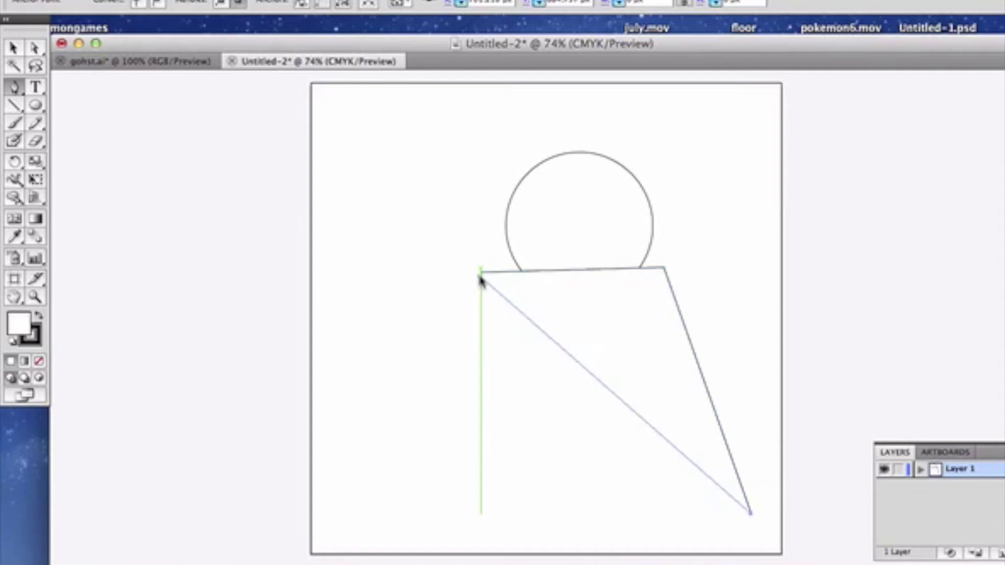
key("super+z")
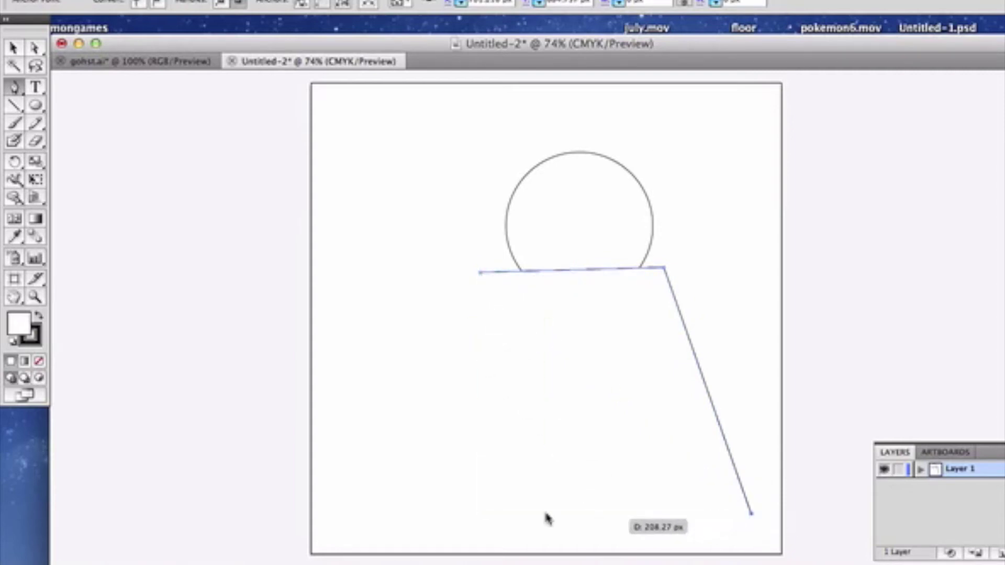
left_click(482, 516)
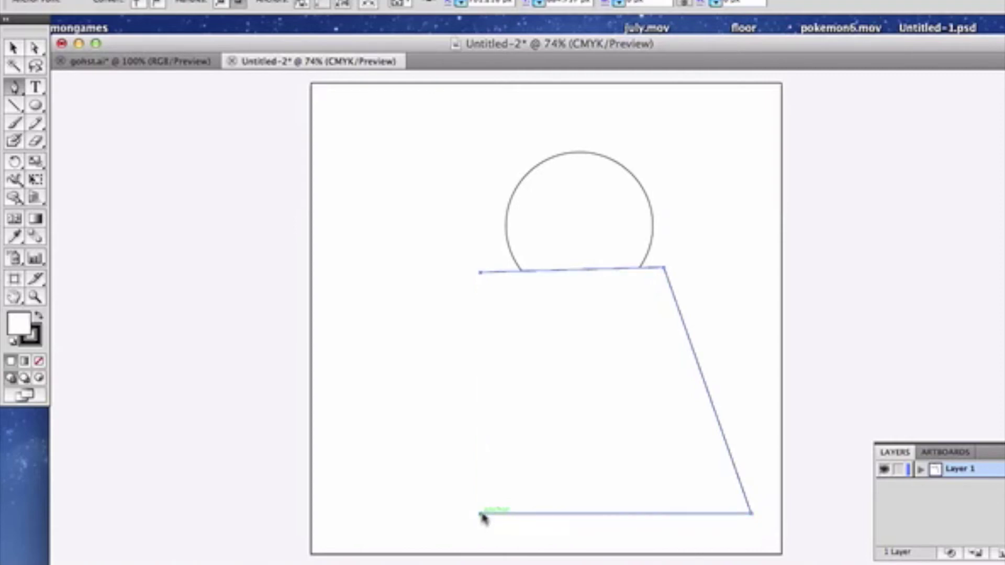
left_click(482, 277)
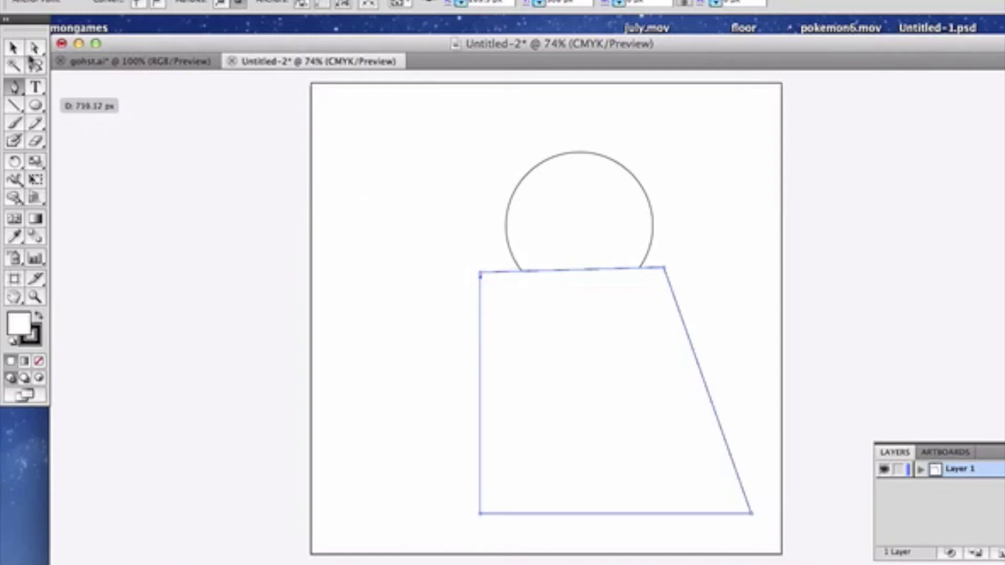
Select the circle together with the body outline and merge them into one shape with Pathfinder Unite
left_click(34, 48)
left_click(518, 255)
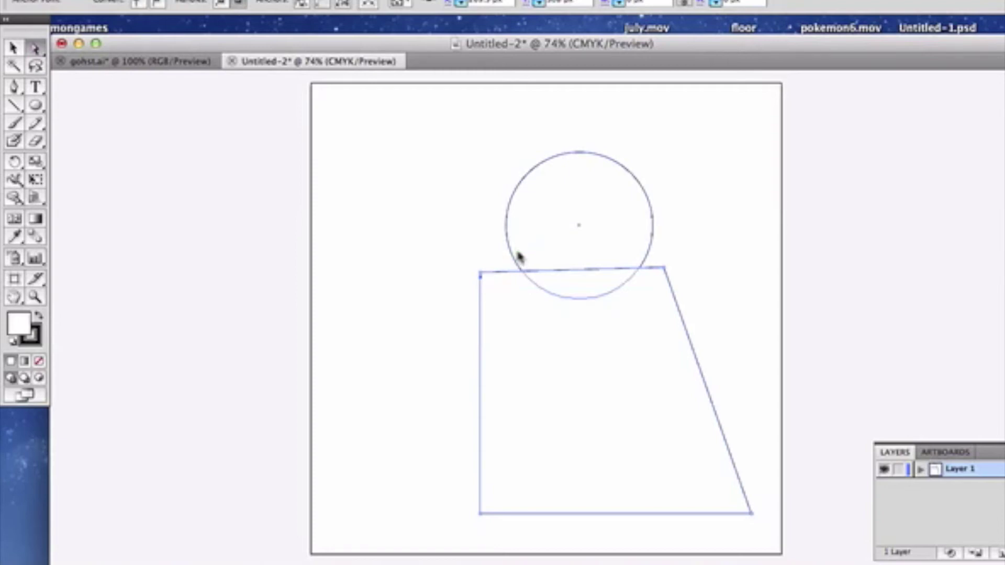
left_click(519, 255)
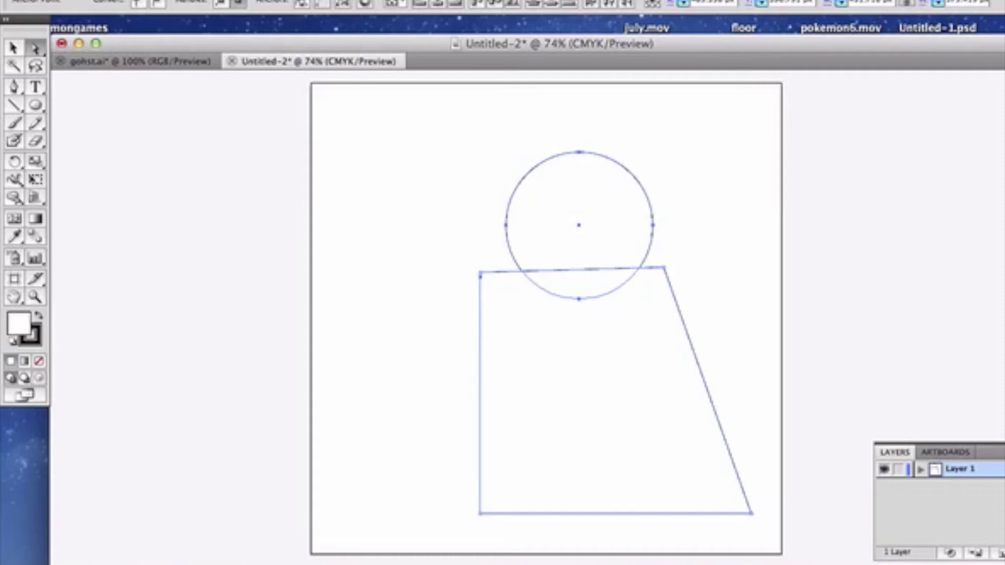
left_click(1004, 152)
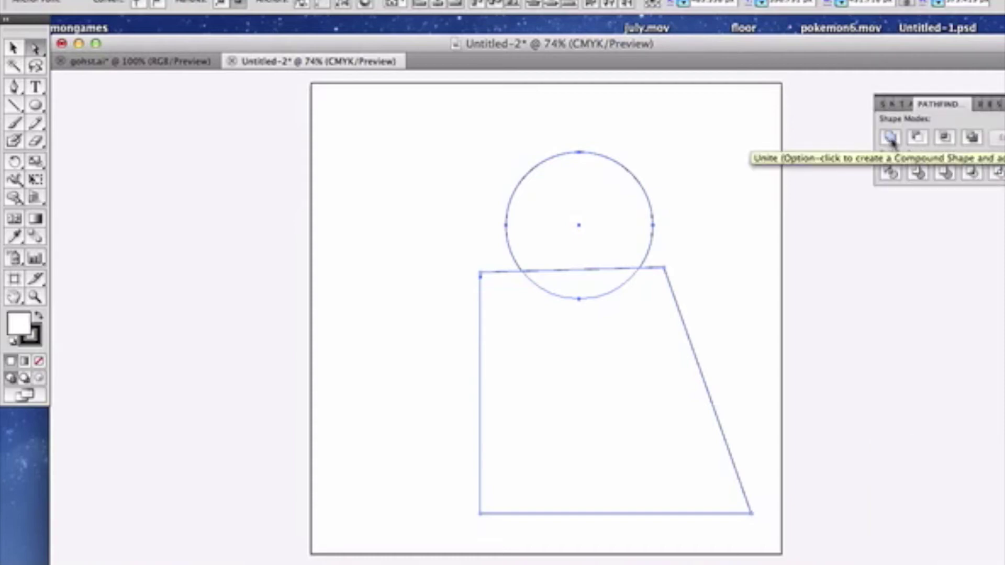
left_click(891, 139)
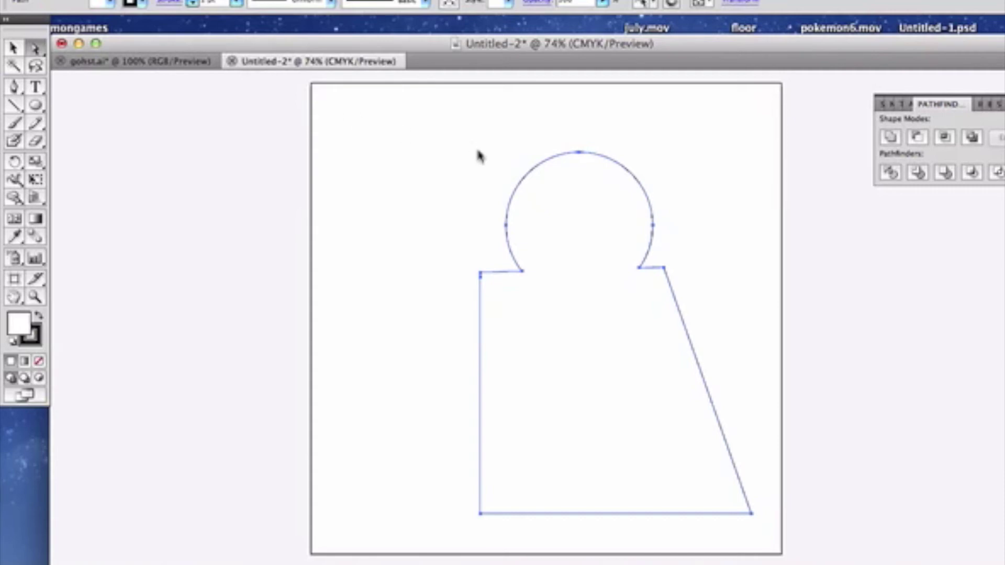
Close the Untitled-2 practice document and return to the gohst.ai artwork
key("super+w")
left_click(472, 166)
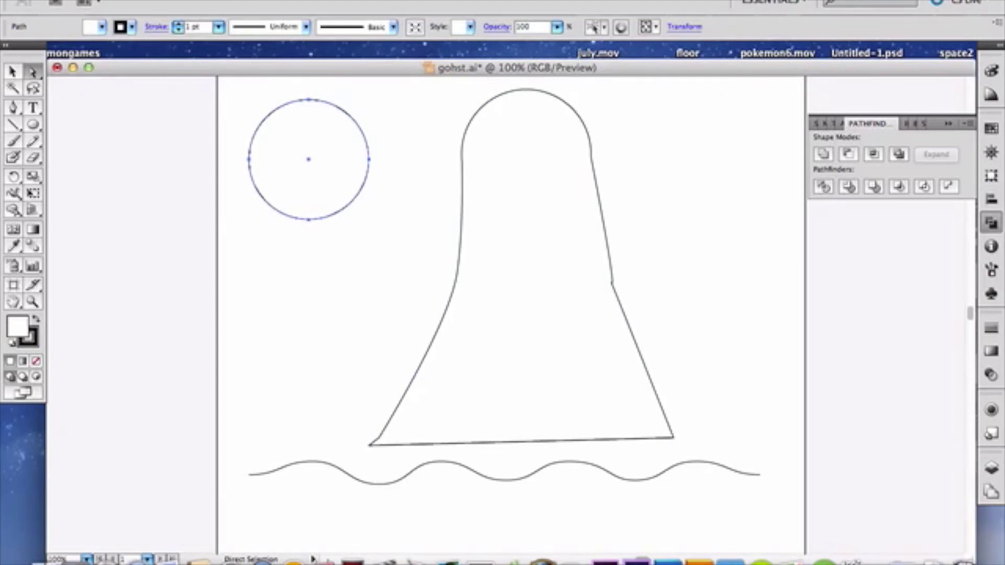
Examine the file formats offered for exporting gohst.ai, then leave the Export dialog without exporting
left_click(125, 2)
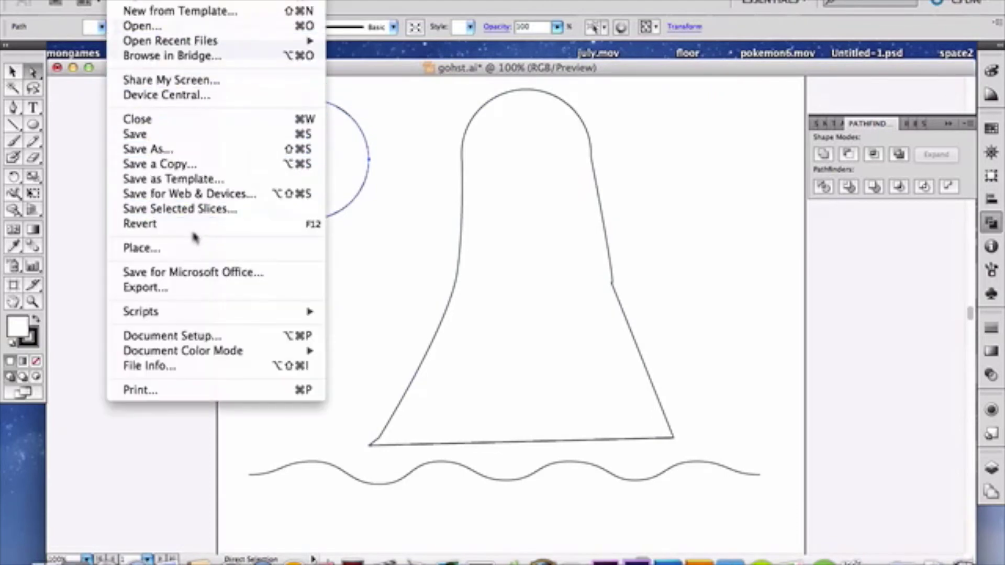
left_click(216, 289)
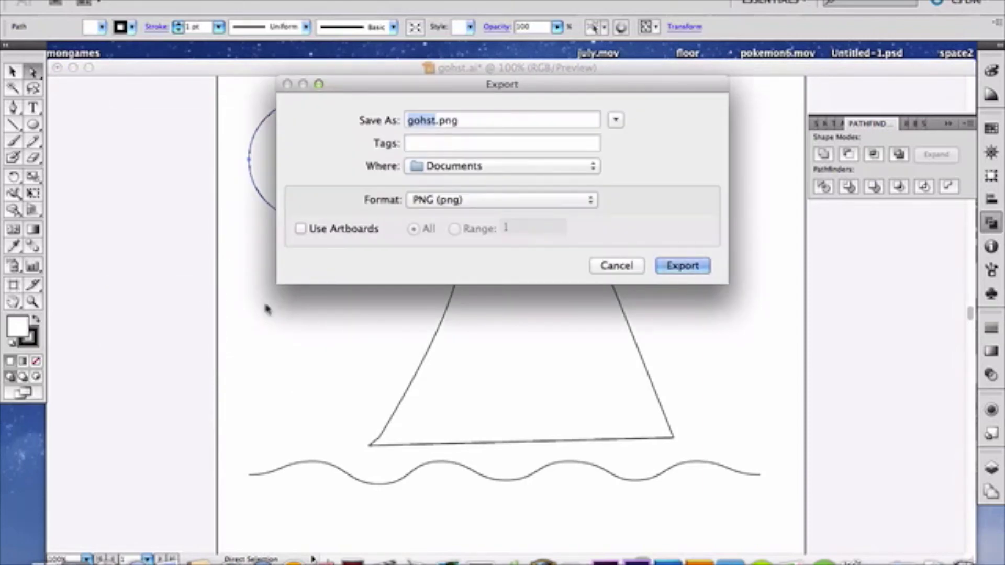
left_click(483, 204)
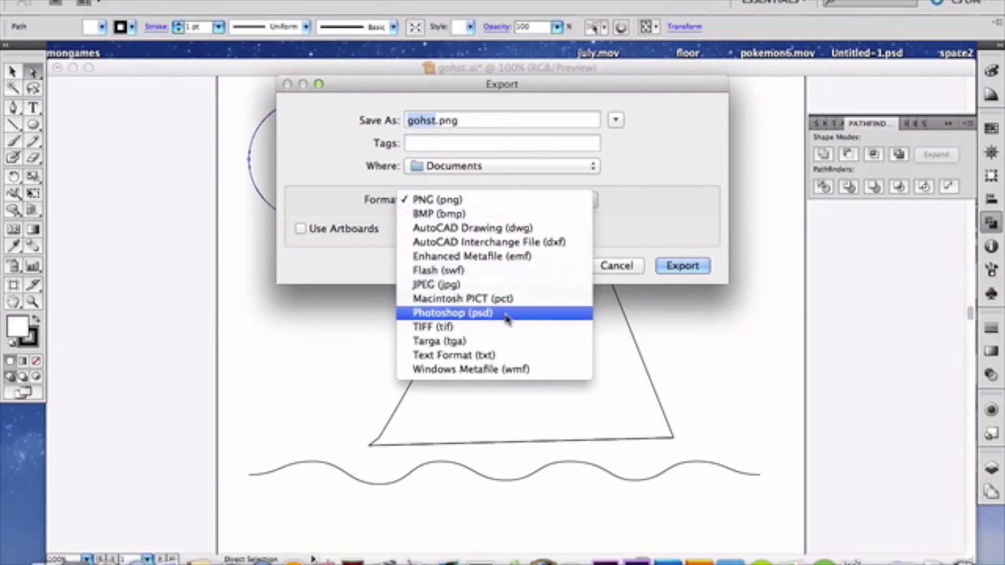
left_click(654, 187)
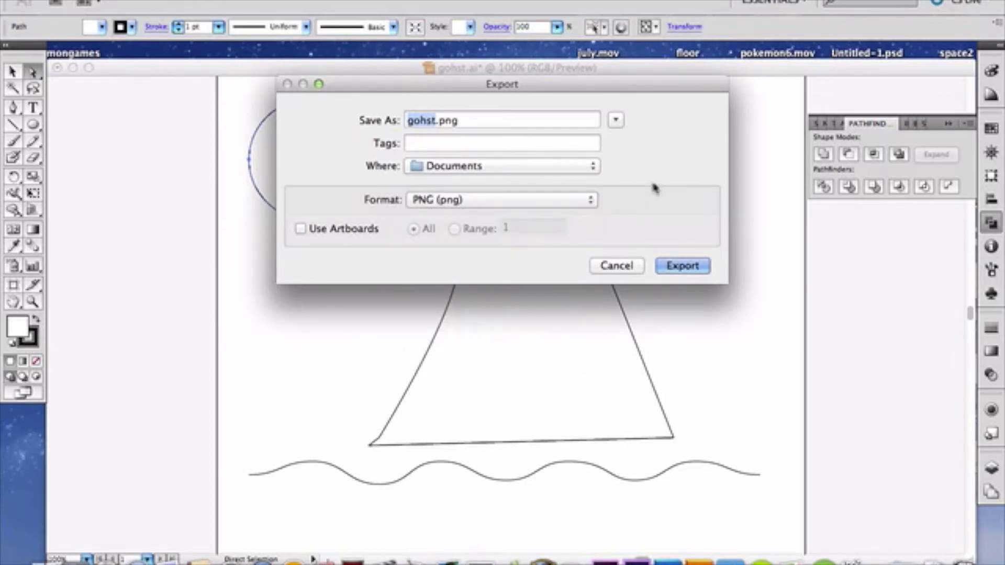
left_click(606, 269)
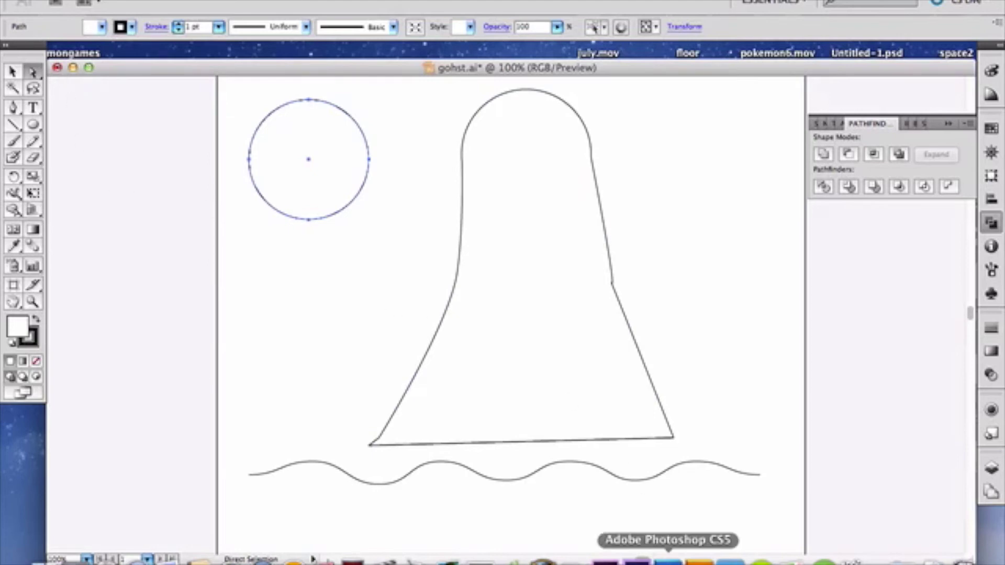
Switch to Photoshop and reposition the gohst.psd window over the Illustrator artwork
left_click(668, 561)
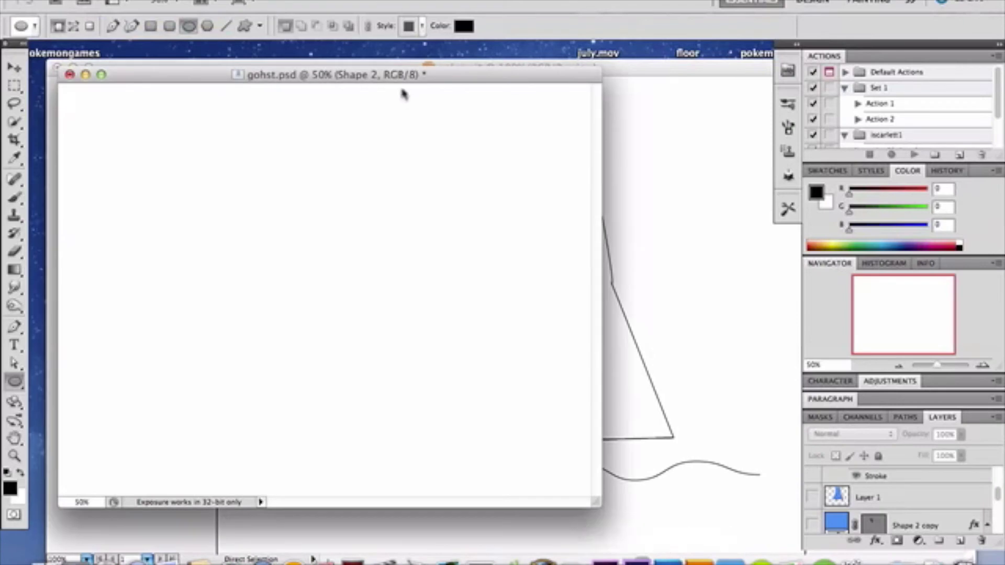
left_click_drag(402, 77, 473, 83)
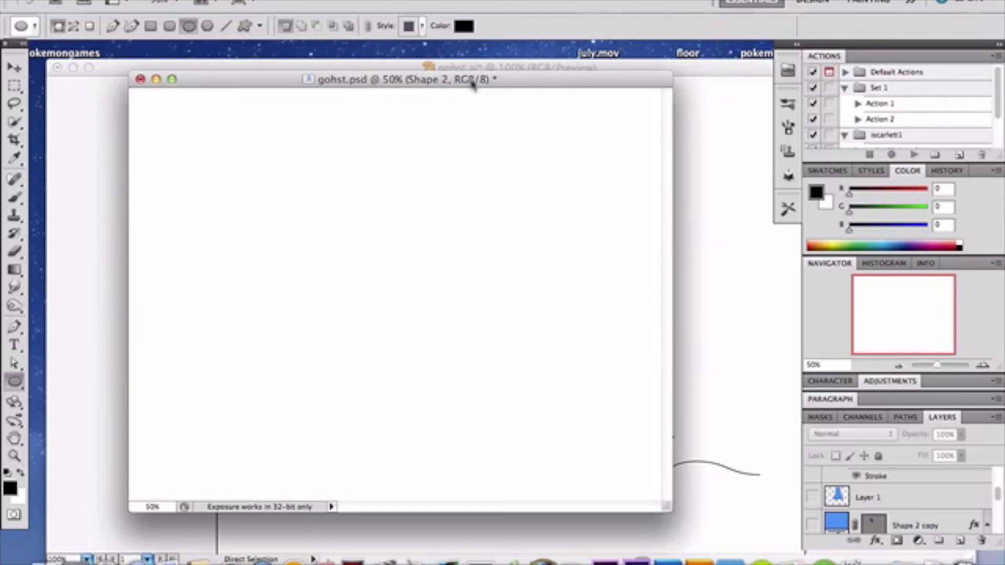
left_click_drag(473, 84, 476, 376)
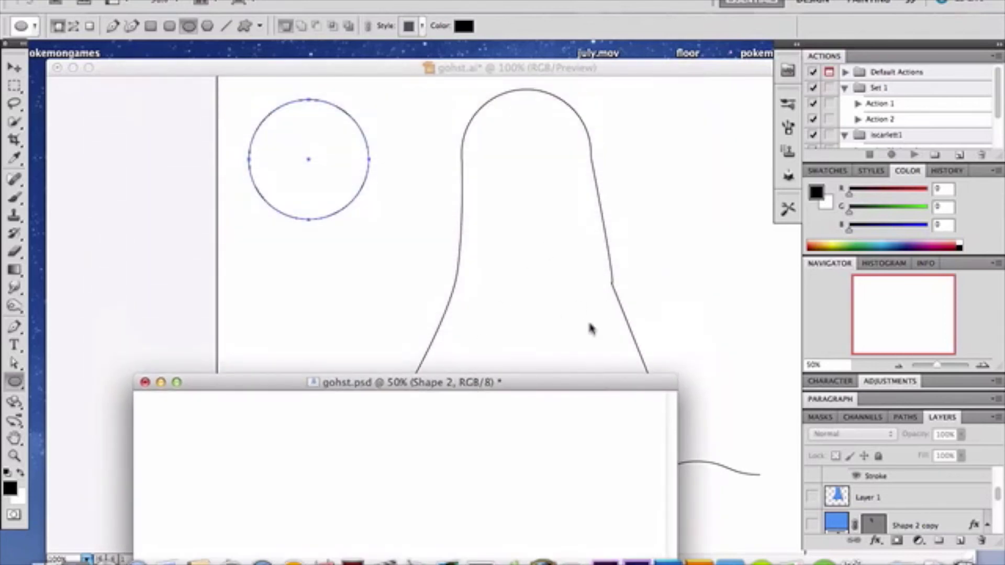
left_click_drag(561, 375, 587, 225)
left_click_drag(607, 137, 633, 81)
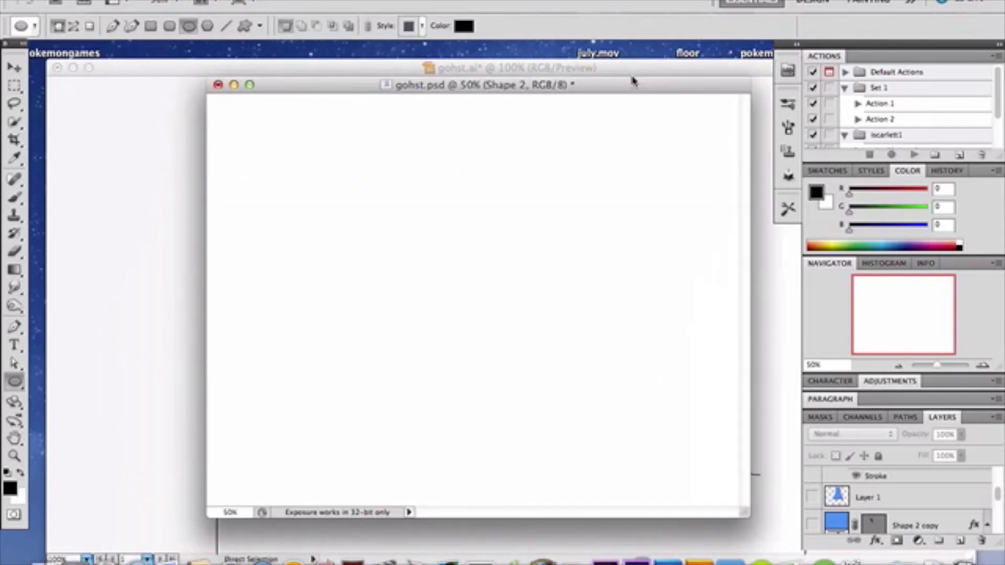
Select Layer 2 and make Layer 3 and Layer 1 visible in gohst.psd
scroll(884, 518, "down", 5)
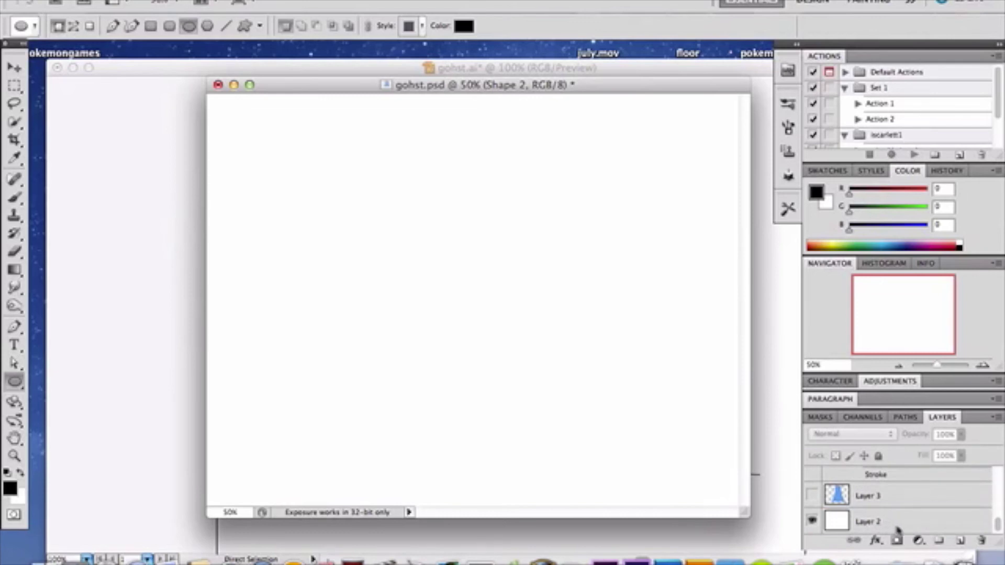
left_click(897, 531)
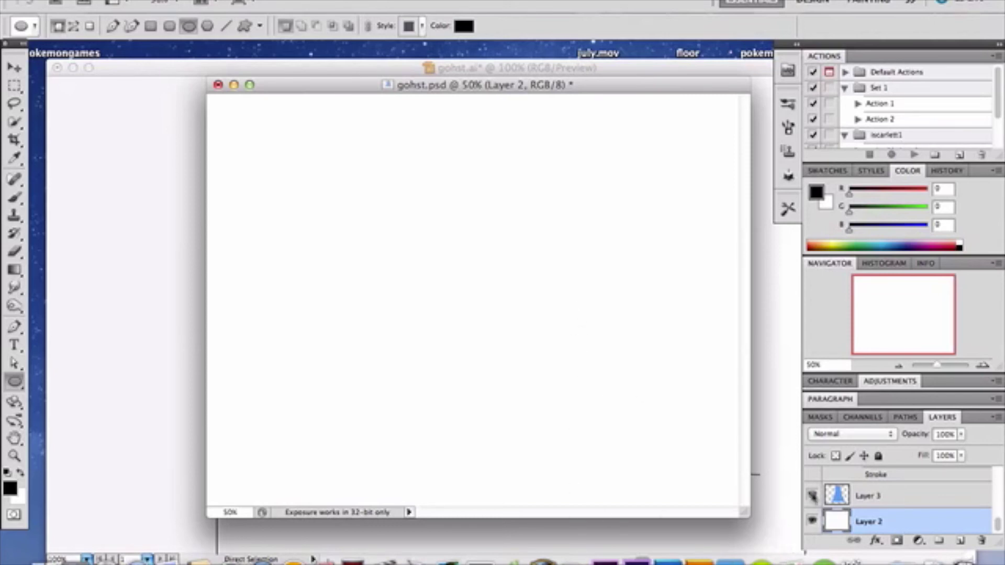
left_click(812, 495)
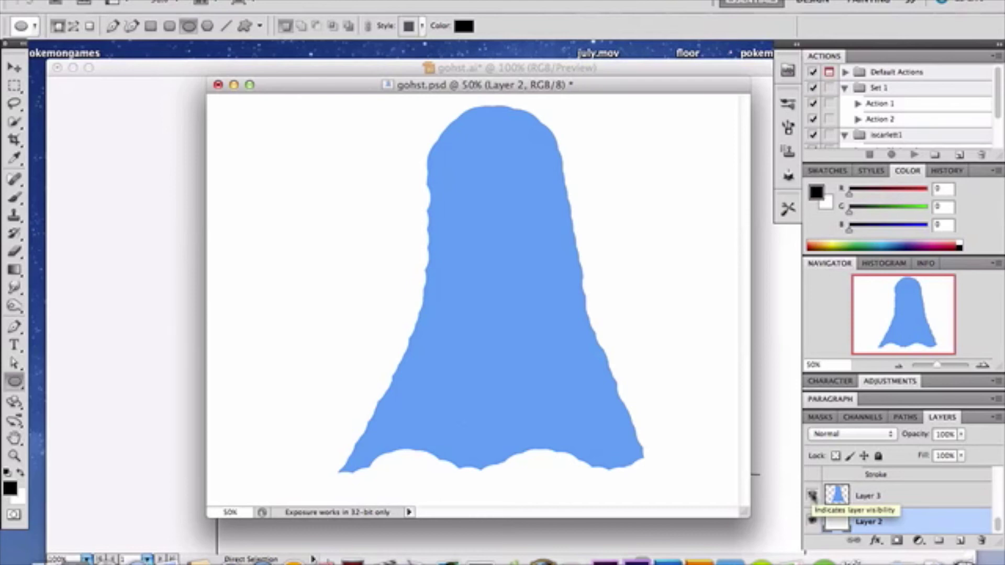
scroll(812, 495, "up", 3)
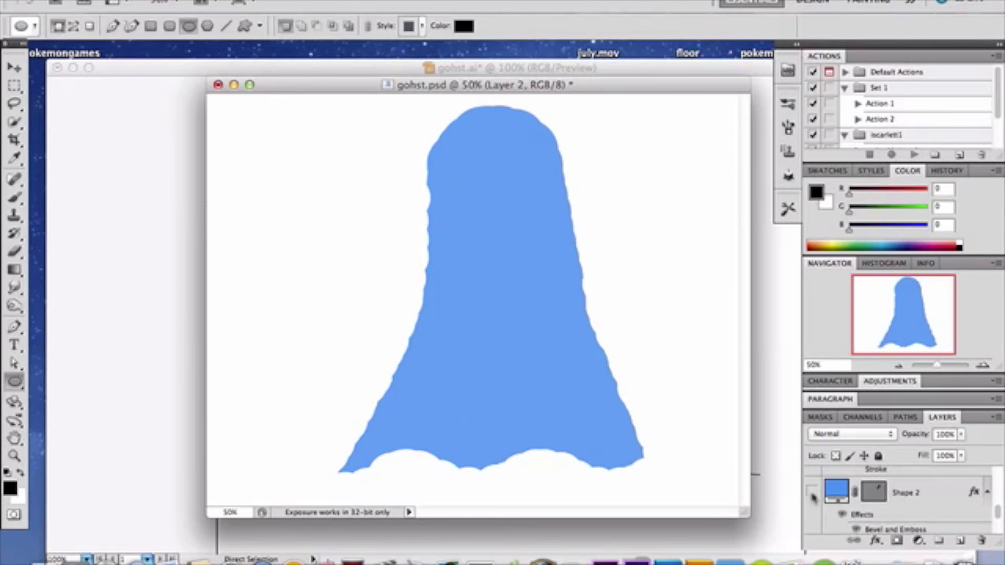
scroll(812, 495, "down", 3)
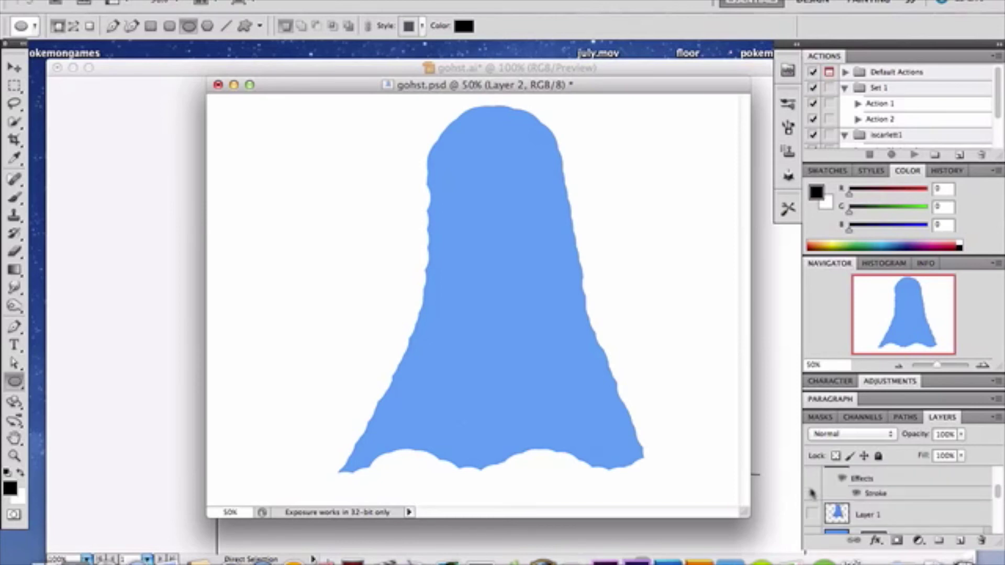
left_click(812, 514)
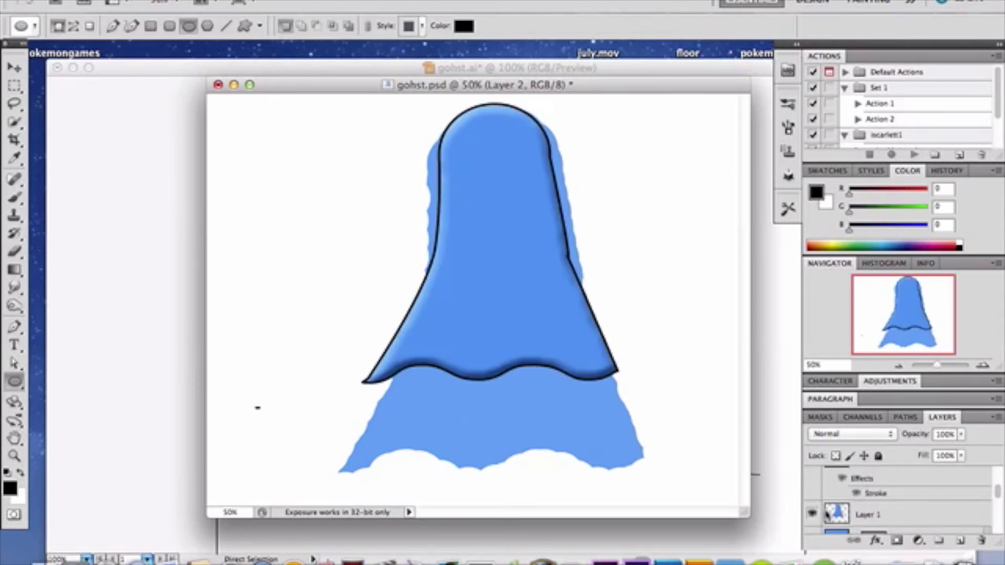
Hide Layer 3 and make Layer 1 the active layer
scroll(827, 515, "up", 4)
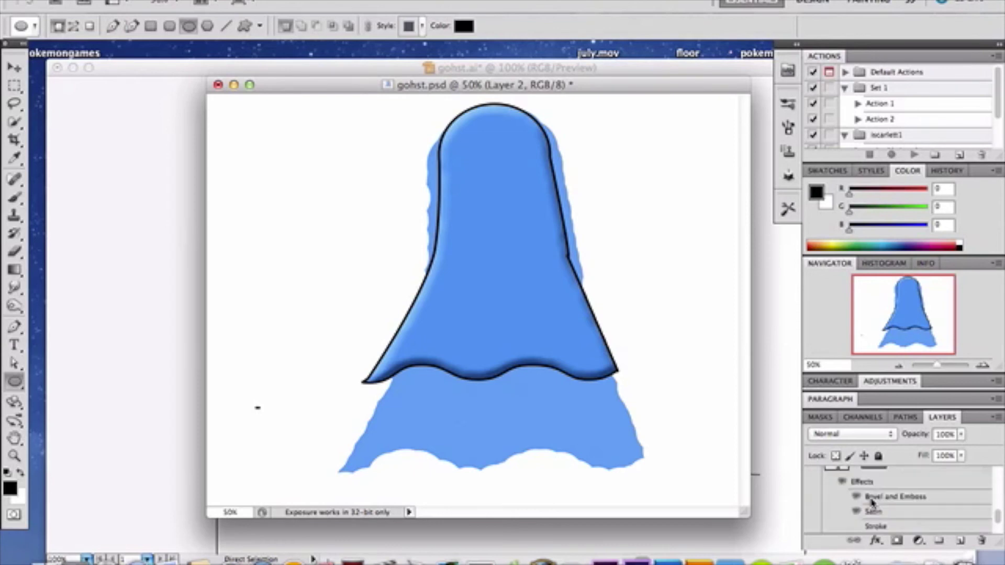
scroll(873, 503, "down", 3)
left_click(813, 496)
scroll(833, 504, "up", 5)
scroll(833, 503, "up", 2)
left_click(882, 508)
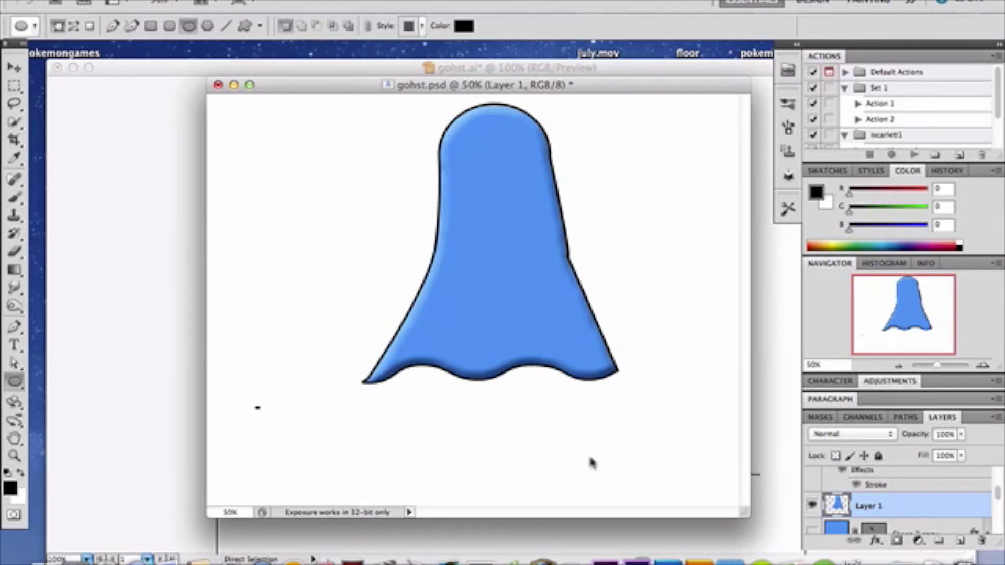
Try a black outside Stroke and an Inner Bevel on Layer 1, checking the bevel's shadow color without changing it
left_click(84, 187)
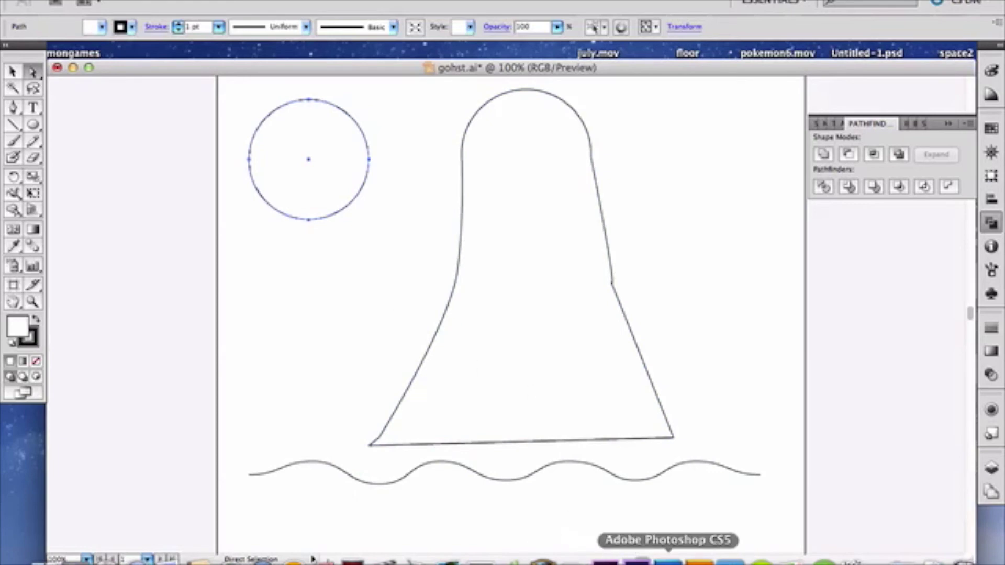
left_click(668, 564)
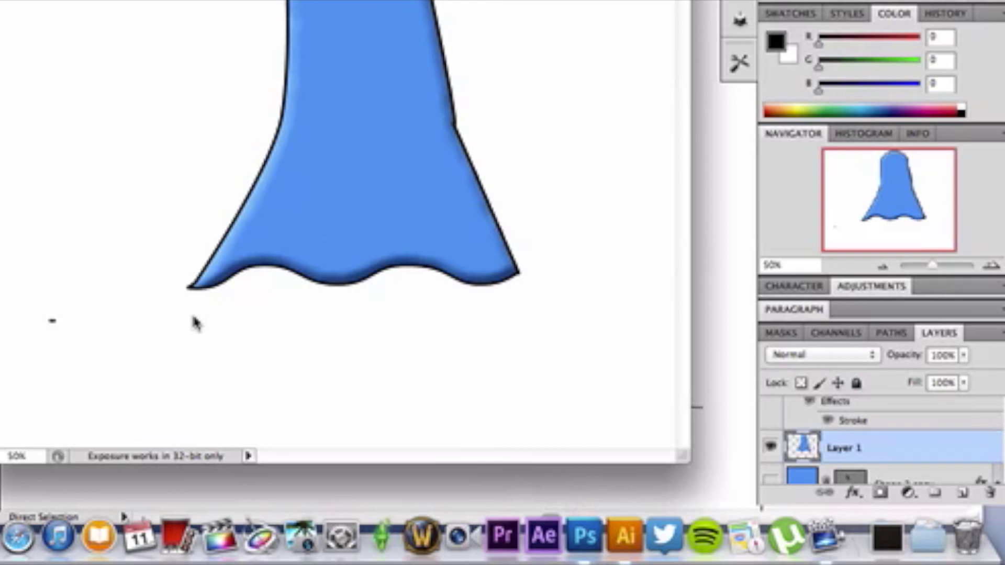
double_click(894, 455)
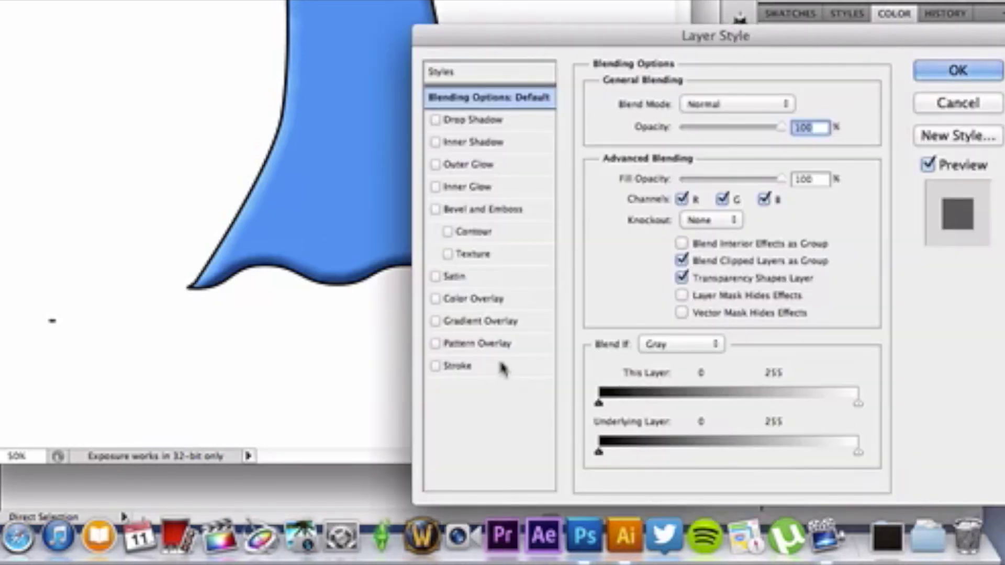
left_click(509, 373)
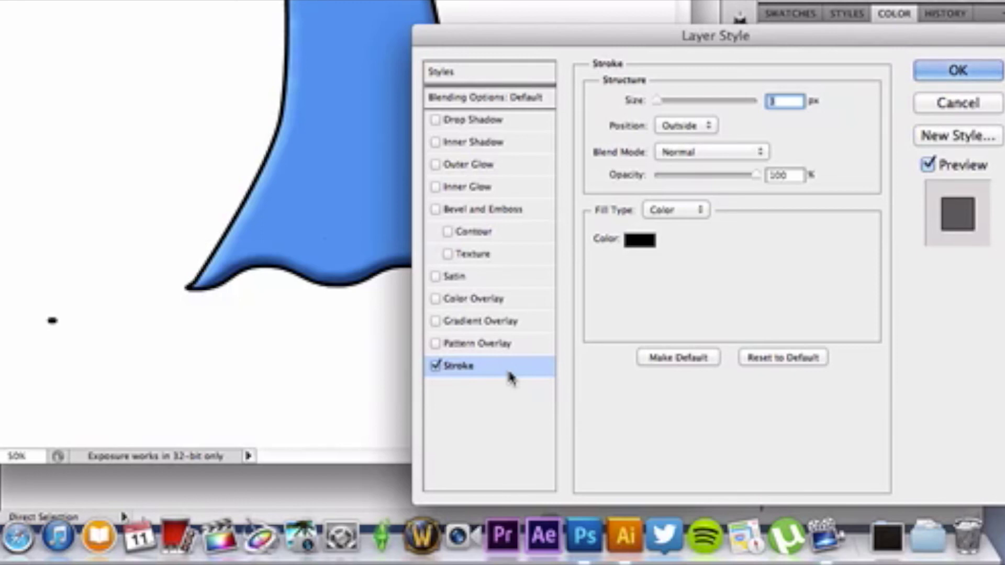
left_click(466, 213)
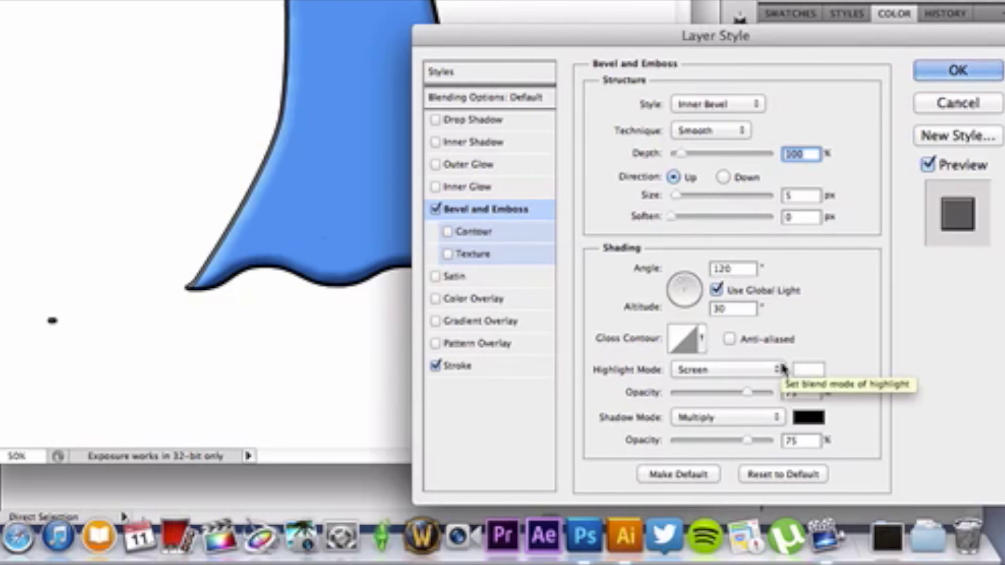
left_click(816, 417)
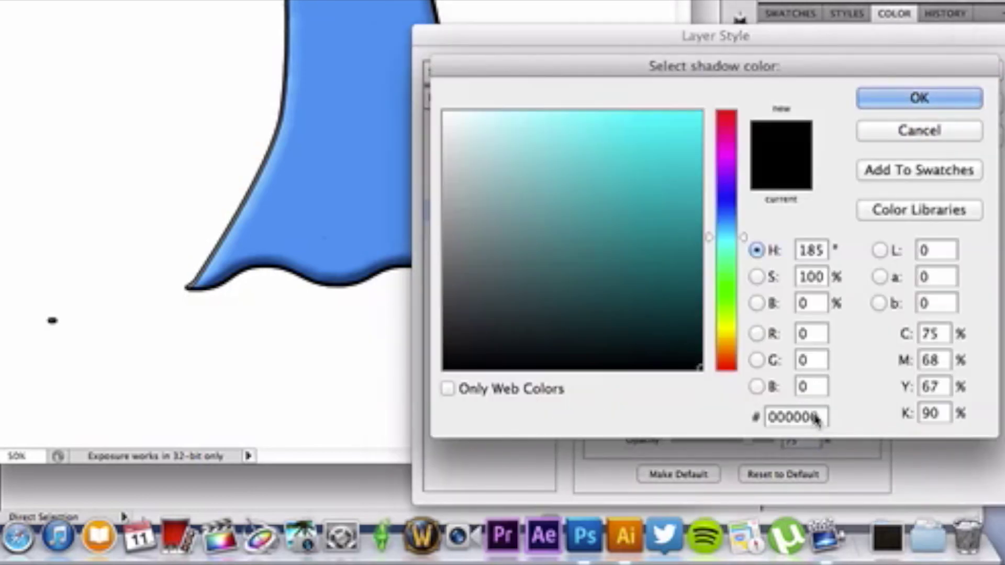
left_click(896, 137)
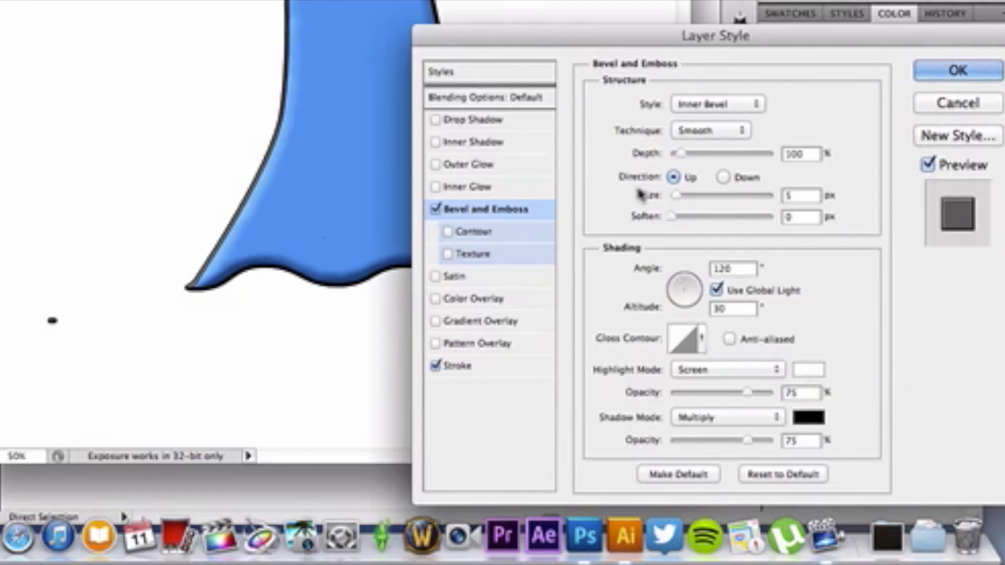
Try a Satin effect on Layer 1 with size 8 px and distance 5 px, then discard the layer style changes
left_click(460, 279)
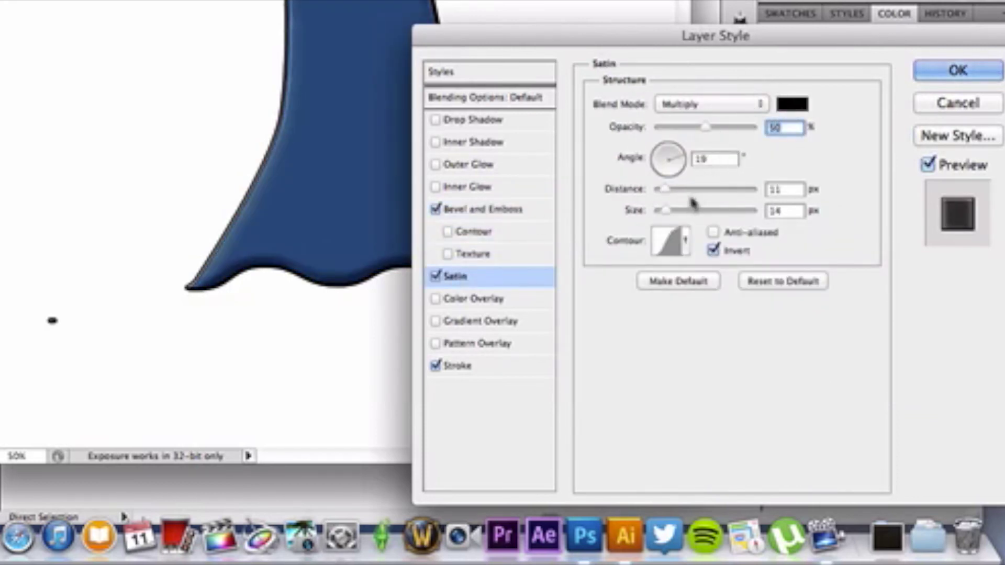
left_click_drag(673, 217, 663, 219)
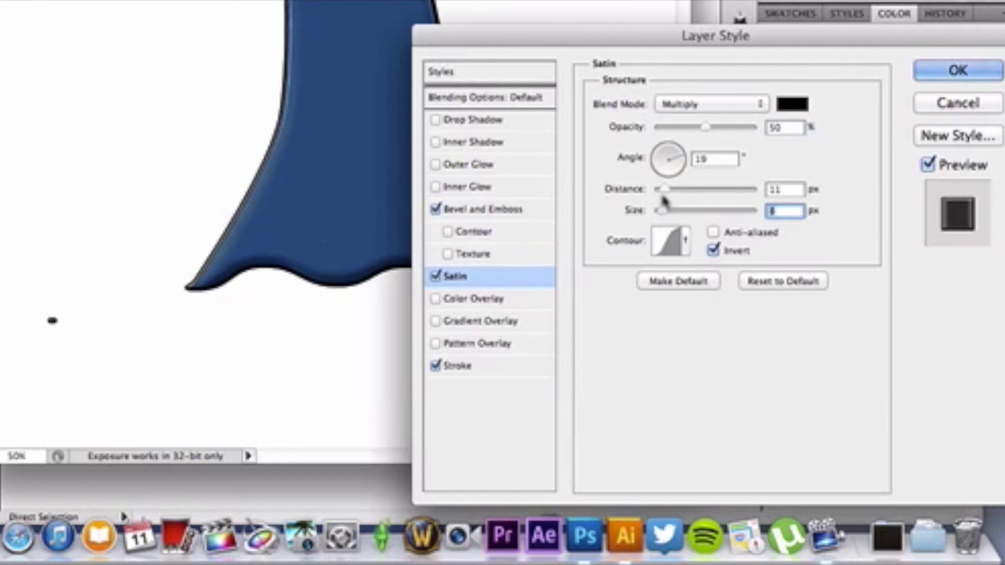
left_click_drag(665, 195, 661, 196)
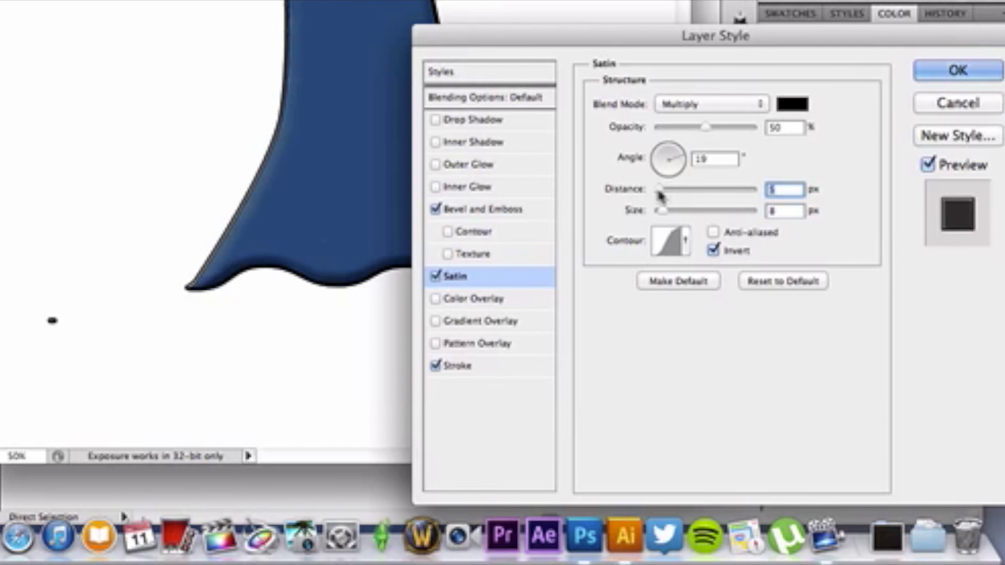
left_click(942, 102)
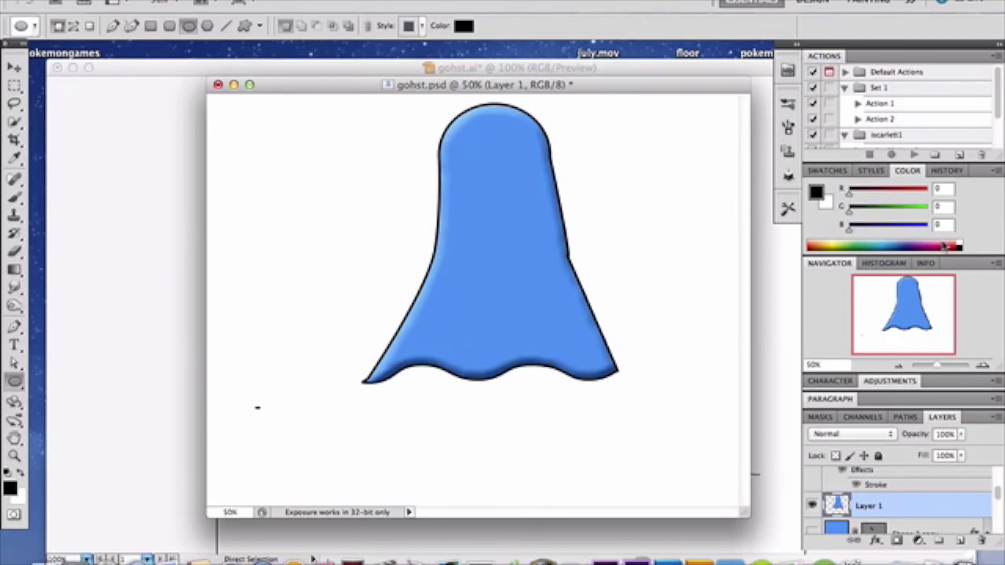
Make the ghost's two white eyes visible by showing the Shape 1 and Shape 1 copy layers
scroll(904, 508, "down", 2)
scroll(903, 511, "up", 3)
scroll(902, 510, "down", 4)
scroll(902, 510, "up", 2)
scroll(902, 511, "down", 2)
scroll(905, 510, "up", 1)
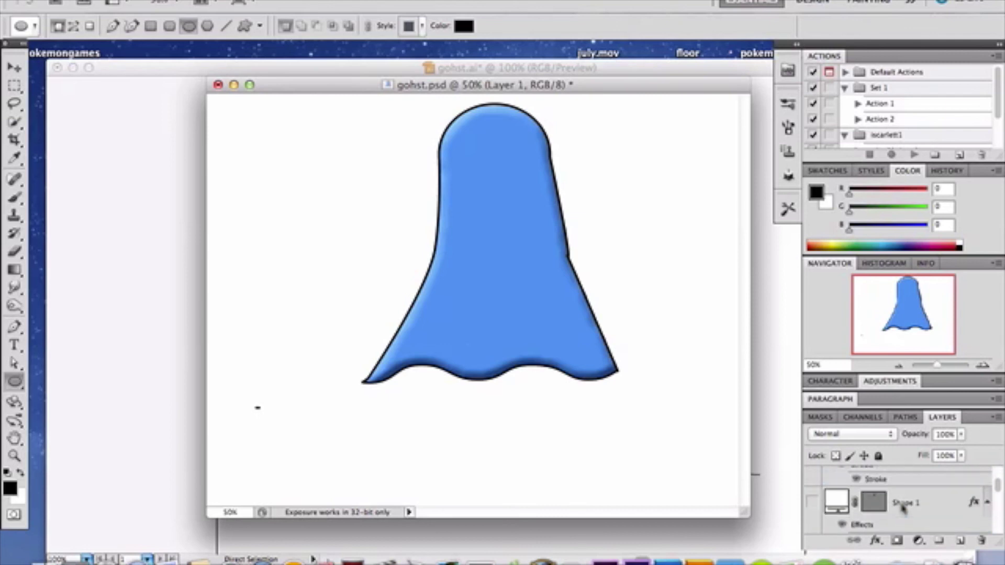
left_click(812, 503)
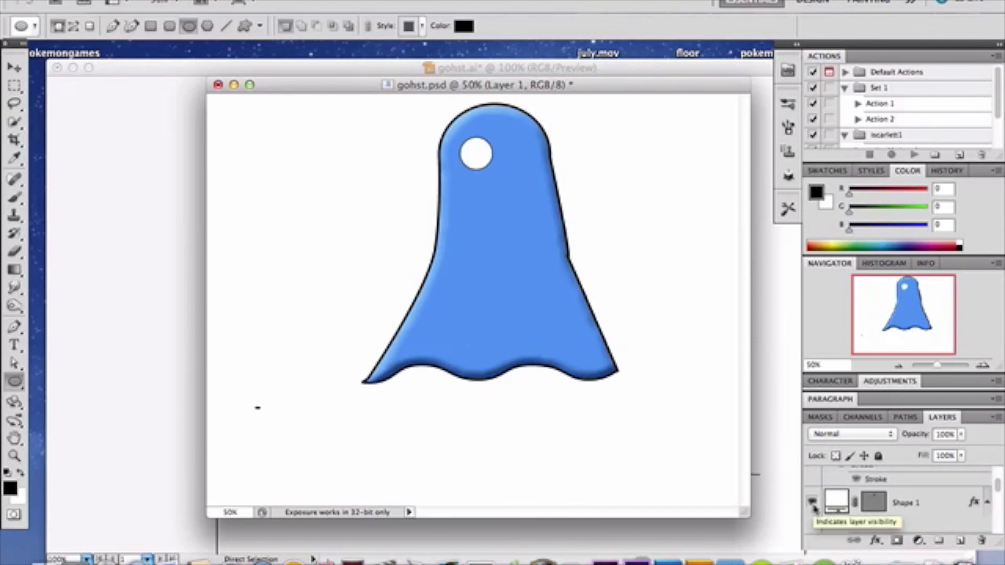
scroll(813, 505, "up", 3)
left_click(813, 508)
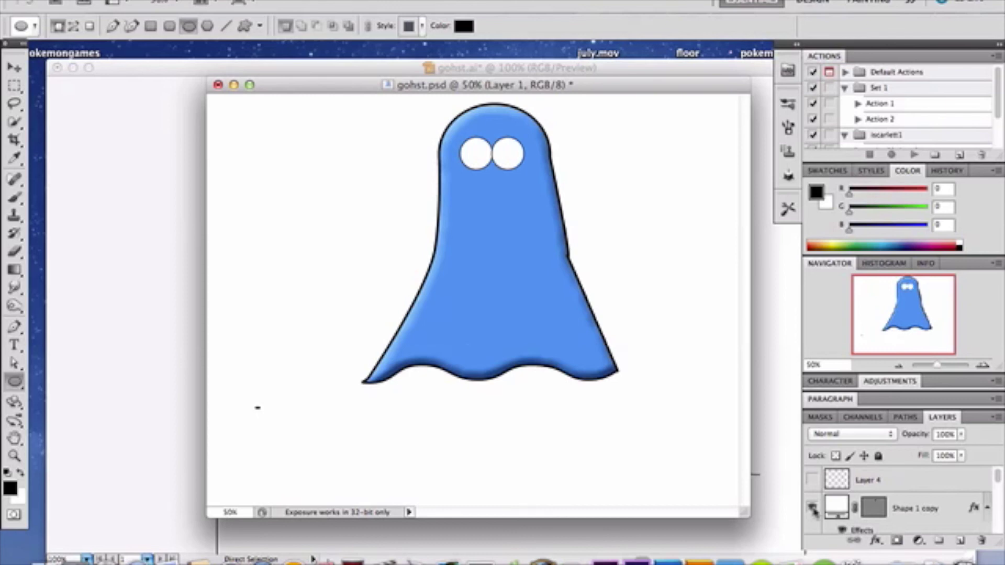
Review the Stroke settings in the Shape 1 eye layer's style without changing them
scroll(813, 510, "down", 2)
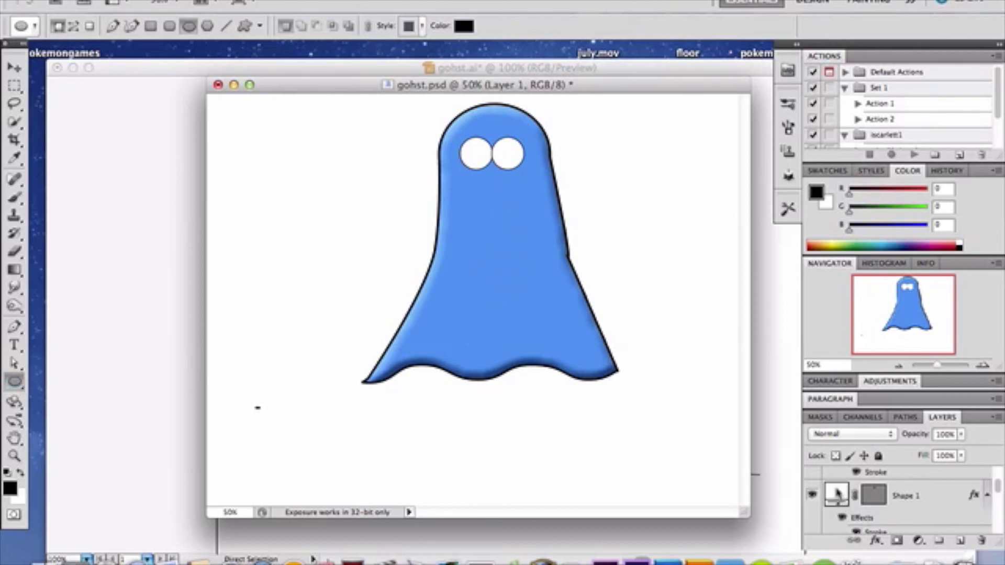
double_click(928, 500)
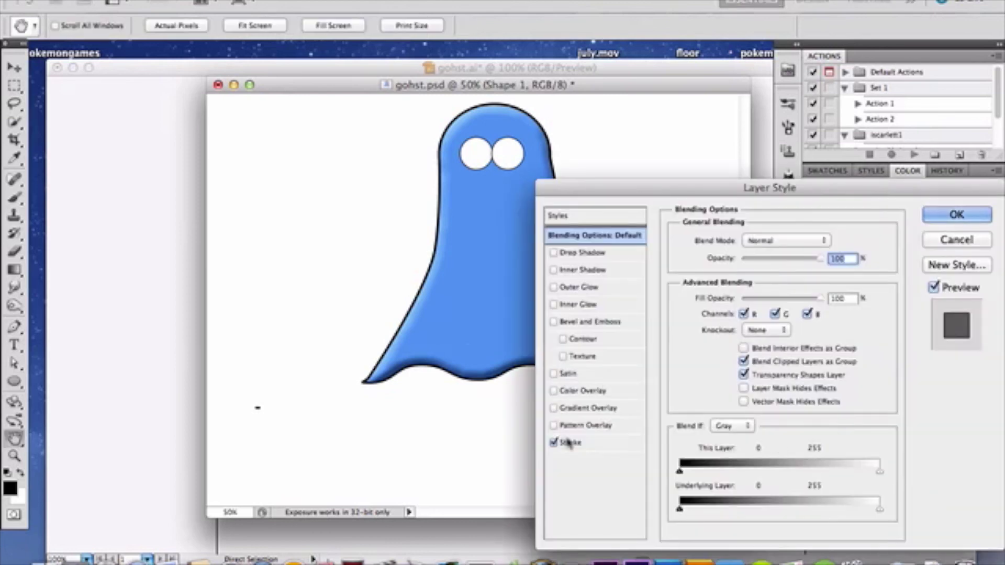
left_click(580, 444)
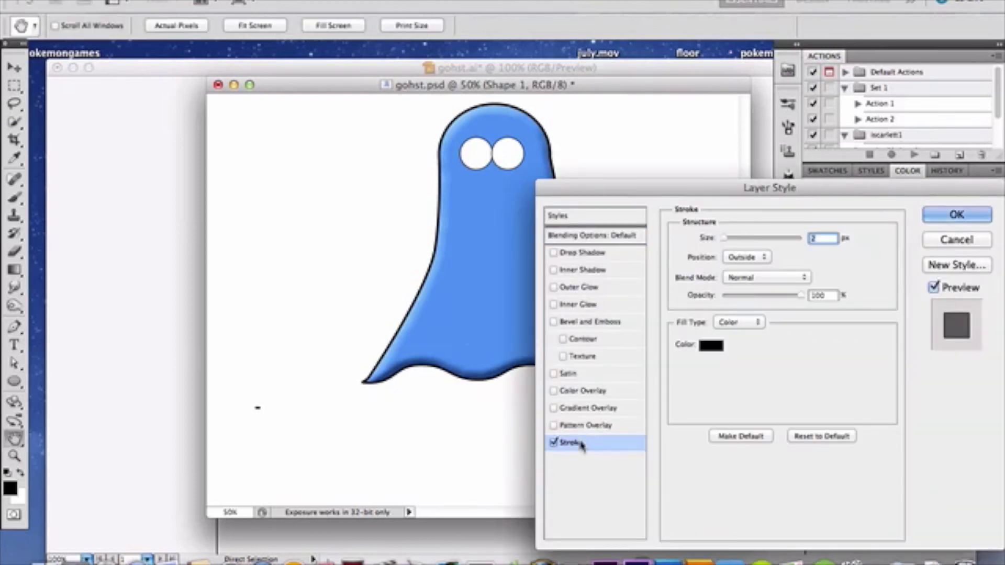
key("Return")
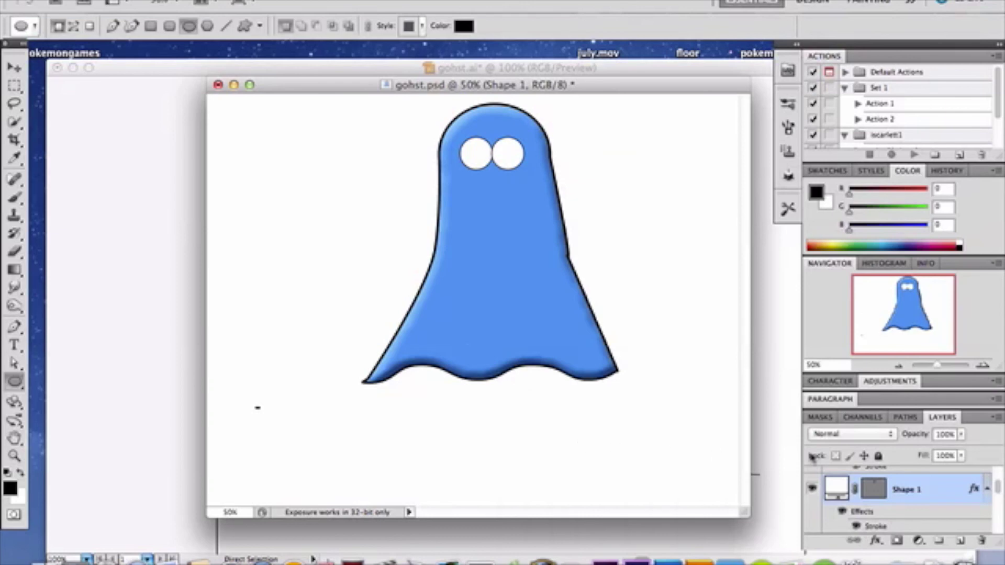
Make the ghost's pupils, smile and both arms visible by showing Layer 4, Shape 2 copy and Shape 2
scroll(924, 518, "up", 3)
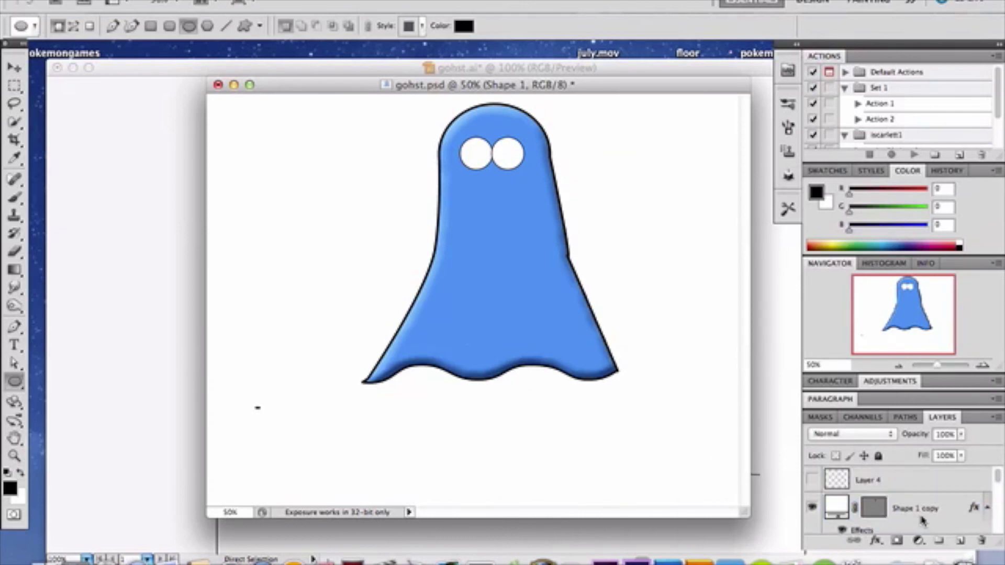
left_click(812, 480)
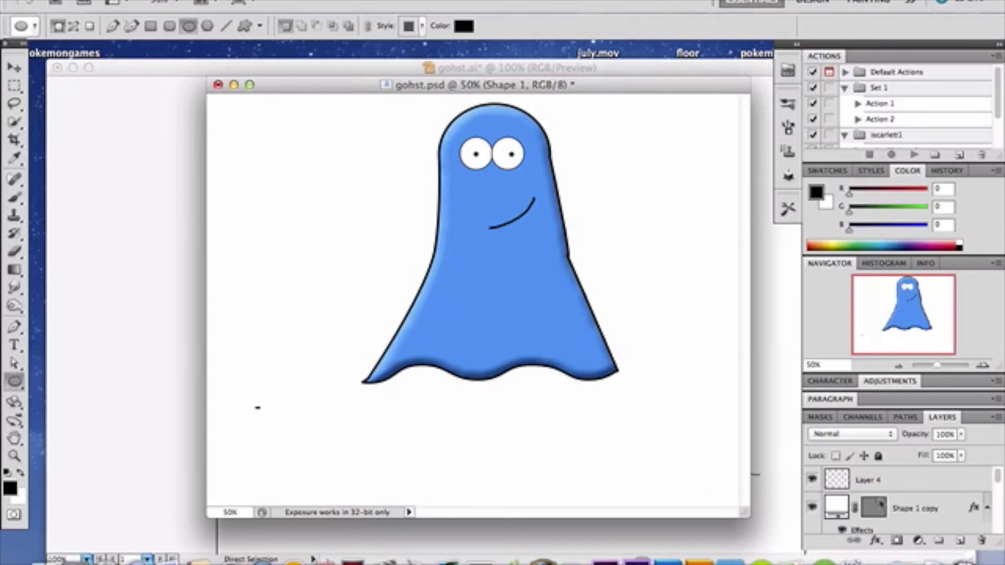
scroll(880, 504, "down", 5)
scroll(881, 504, "down", 2)
left_click(813, 489)
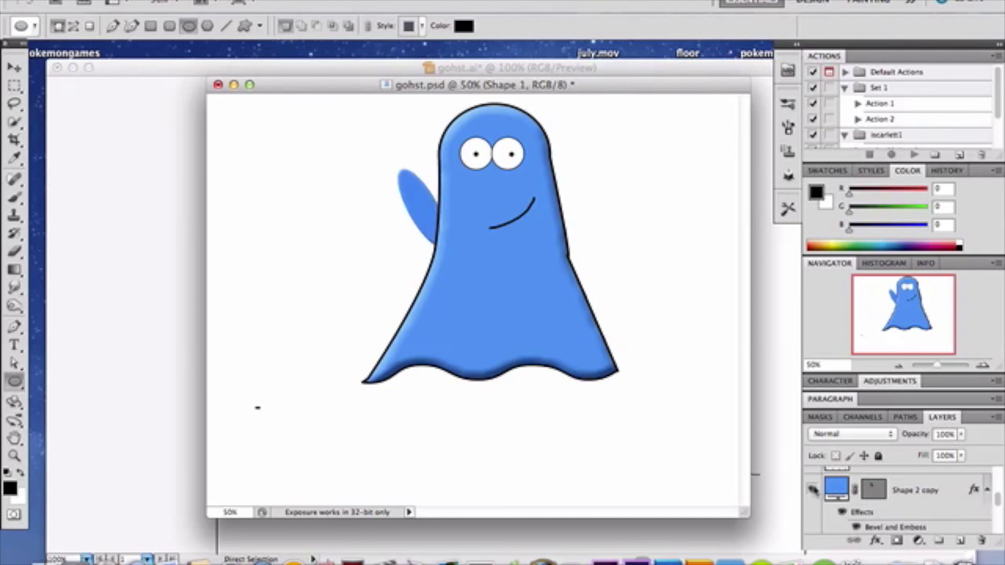
scroll(813, 492, "down", 2)
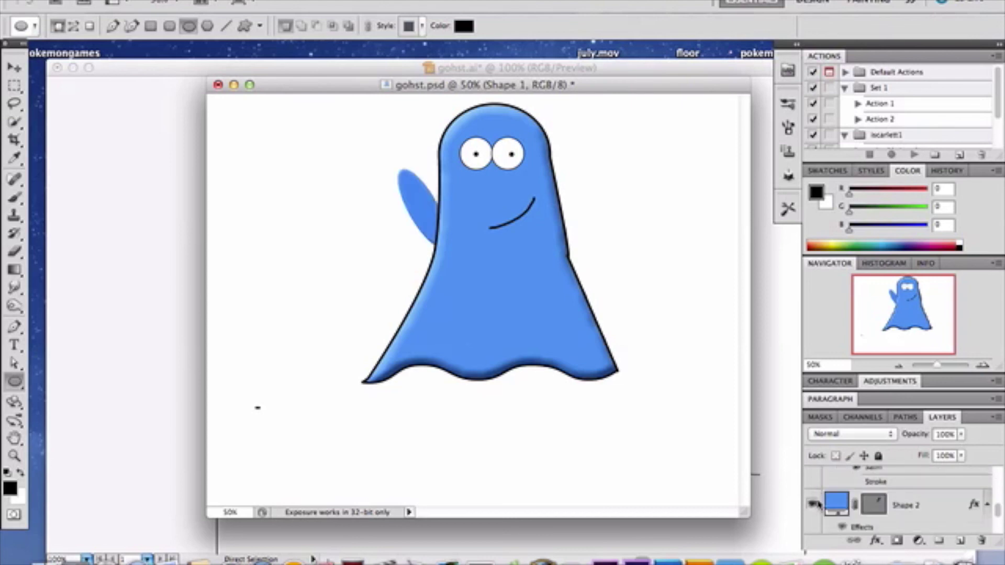
left_click(815, 504)
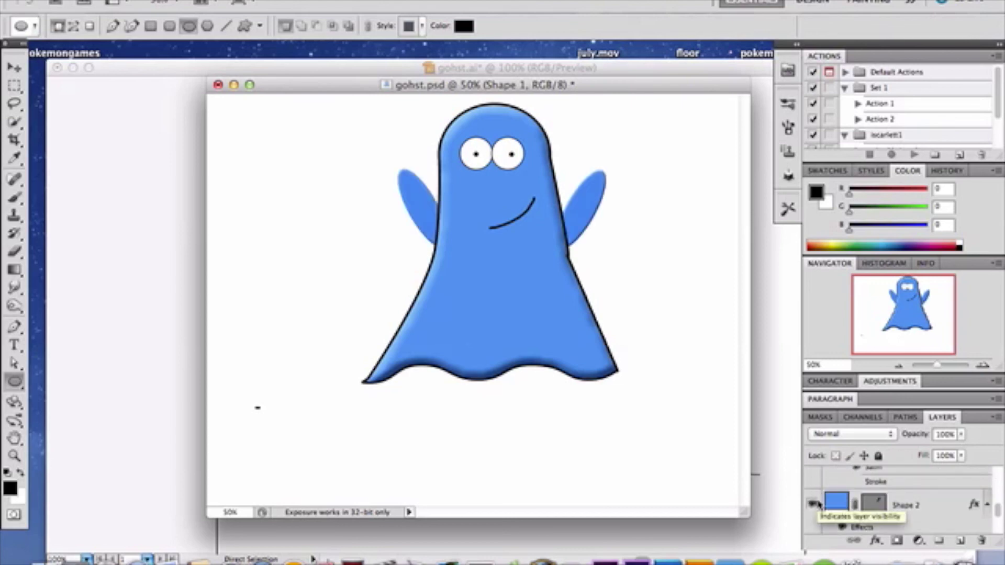
Check which layer style effects are enabled on the Shape 2 arm layer without changing them
left_click(949, 503)
double_click(949, 502)
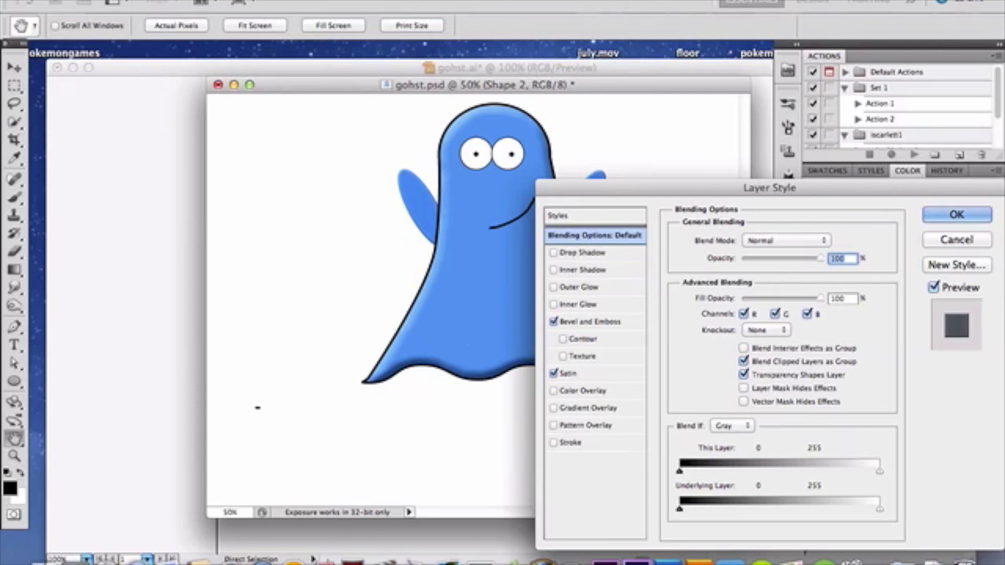
key("Return")
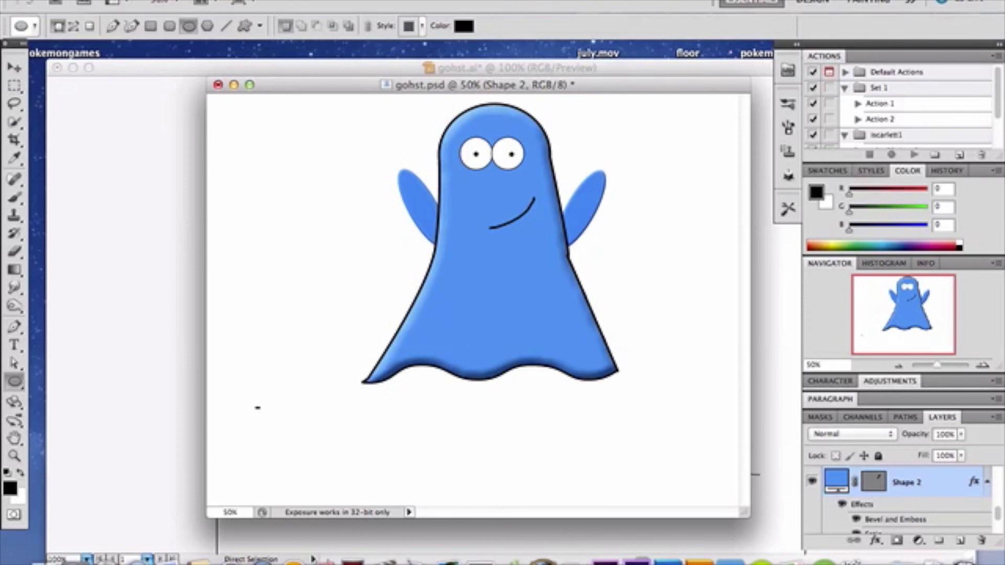
scroll(863, 510, "up", 10)
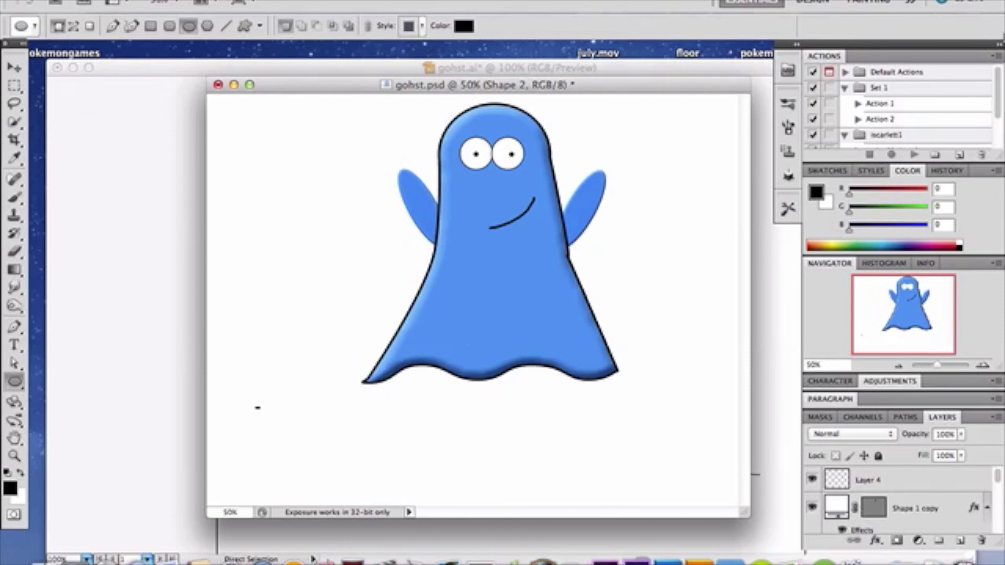
left_click(586, 1)
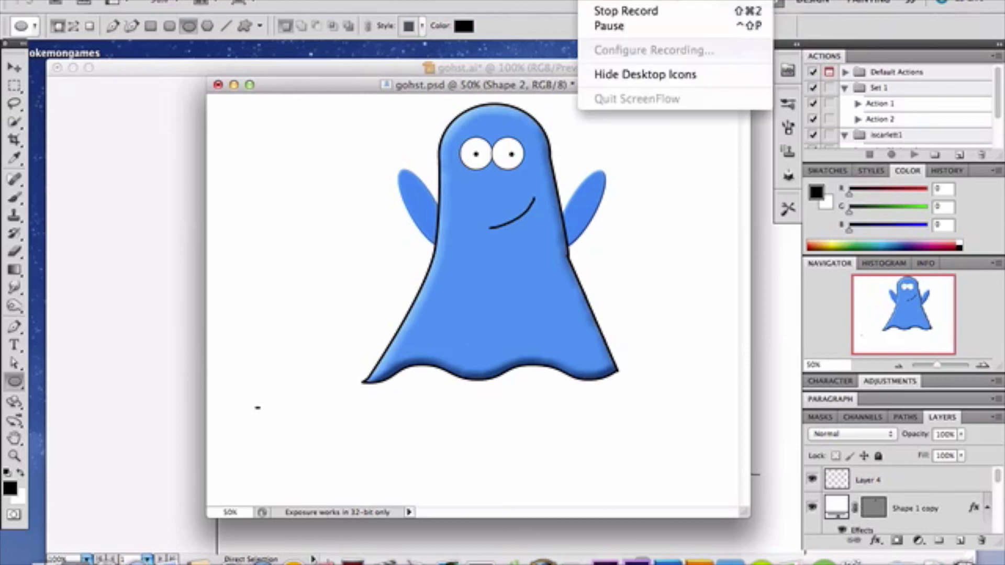
left_click(596, 9)
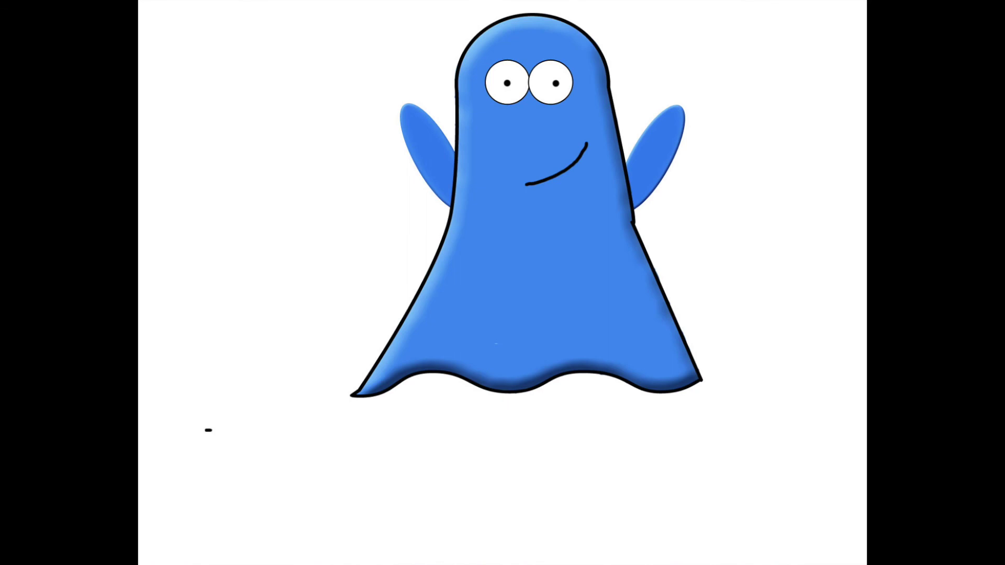